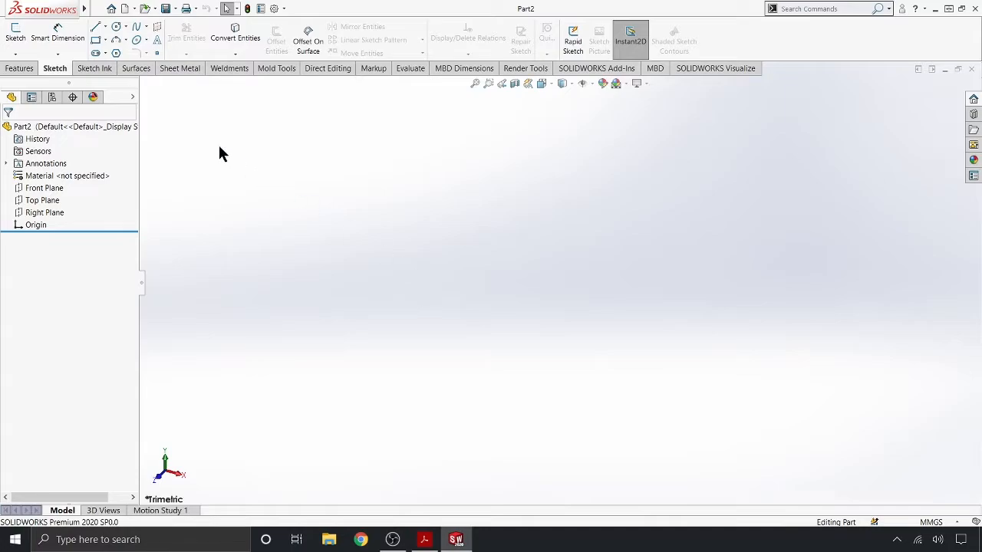
left_click(105, 54)
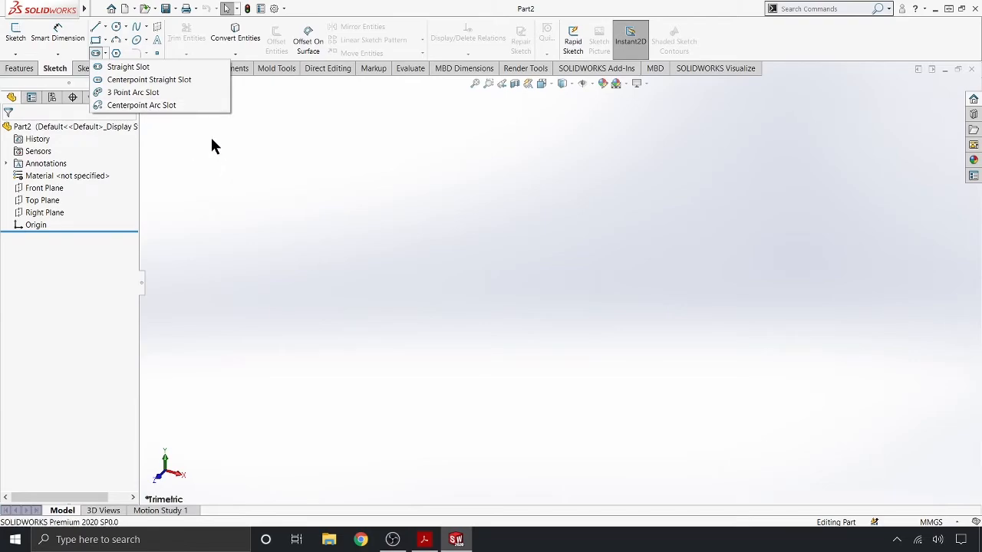
left_click(235, 169)
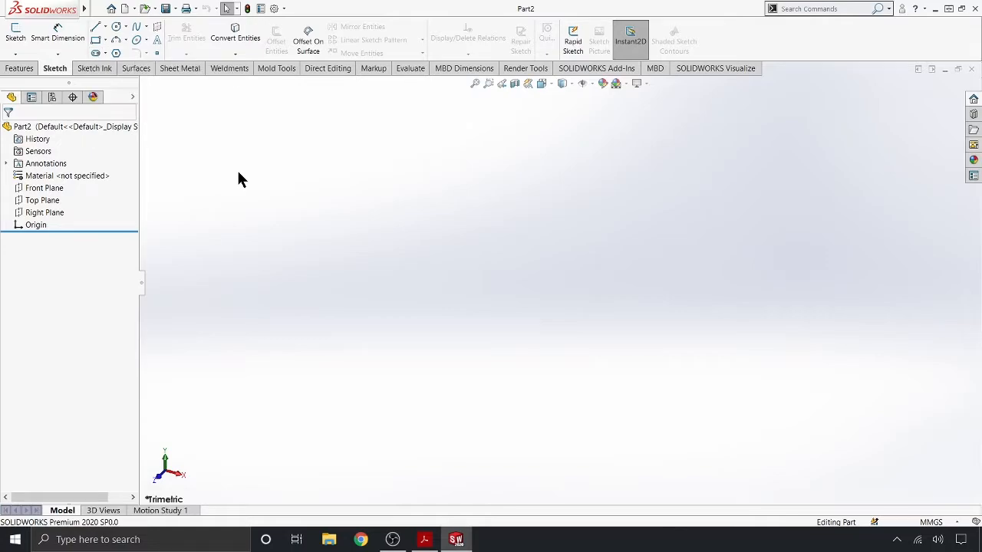
- Start a sketch on the Top Plane of the empty part
left_click(42, 201)
right_click(42, 201)
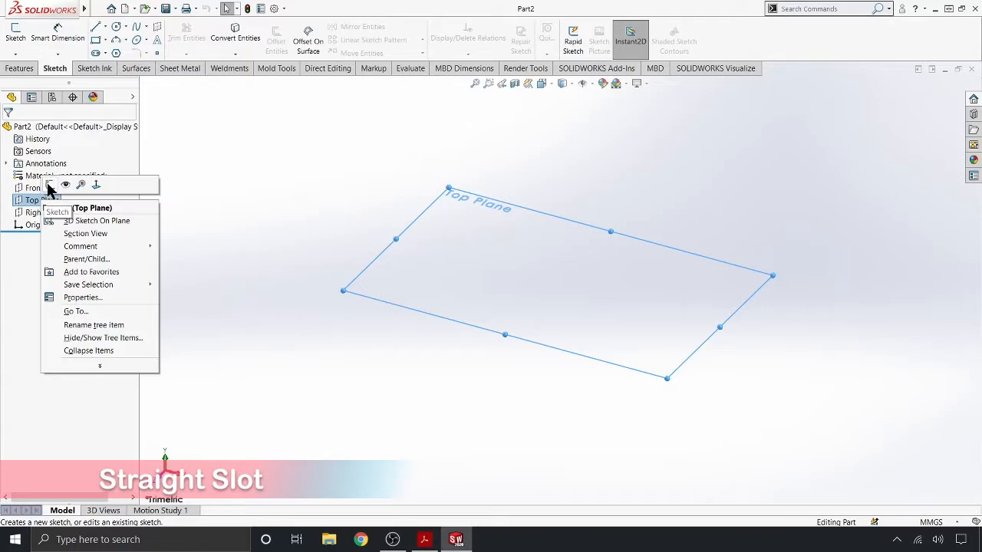
left_click(49, 186)
left_click(227, 195)
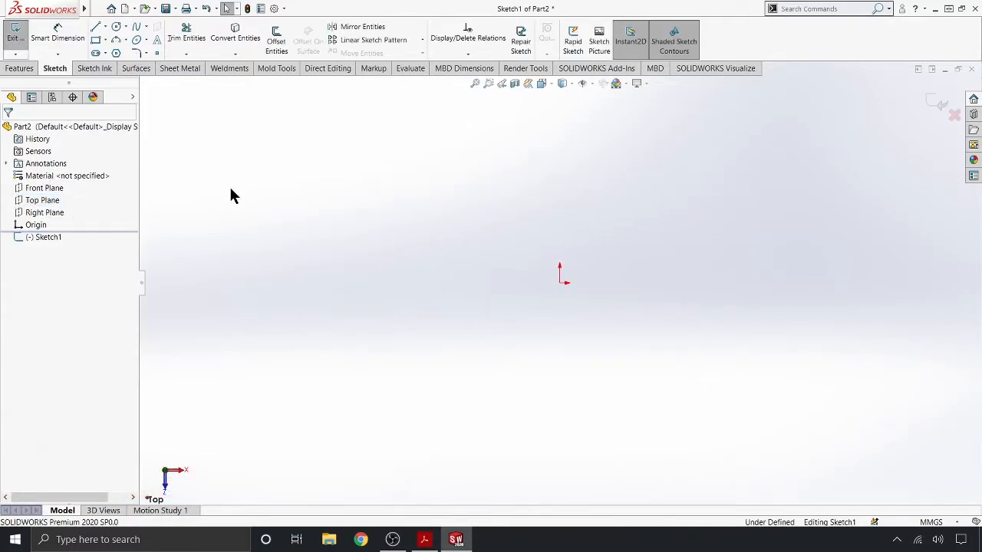
- Sketch a horizontal straight slot with its first arc centre at the origin, about 95 mm centre to centre and about 42 mm wide
left_click(106, 53)
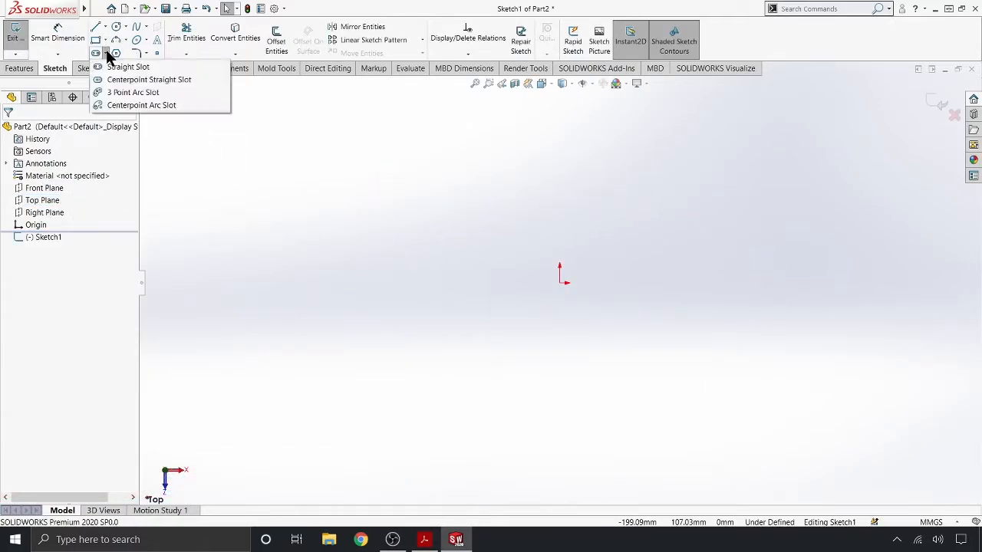
left_click(160, 63)
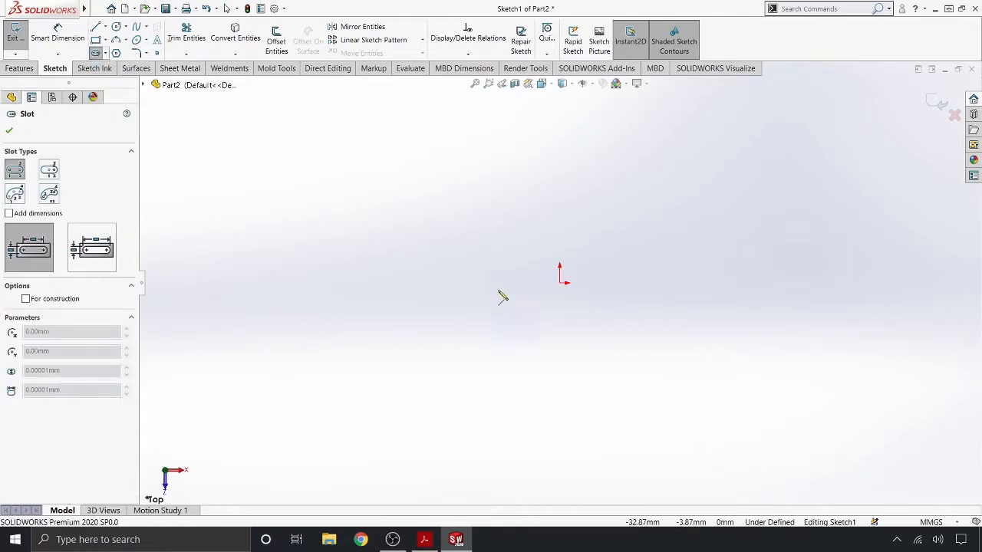
left_click(36, 244)
left_click(561, 284)
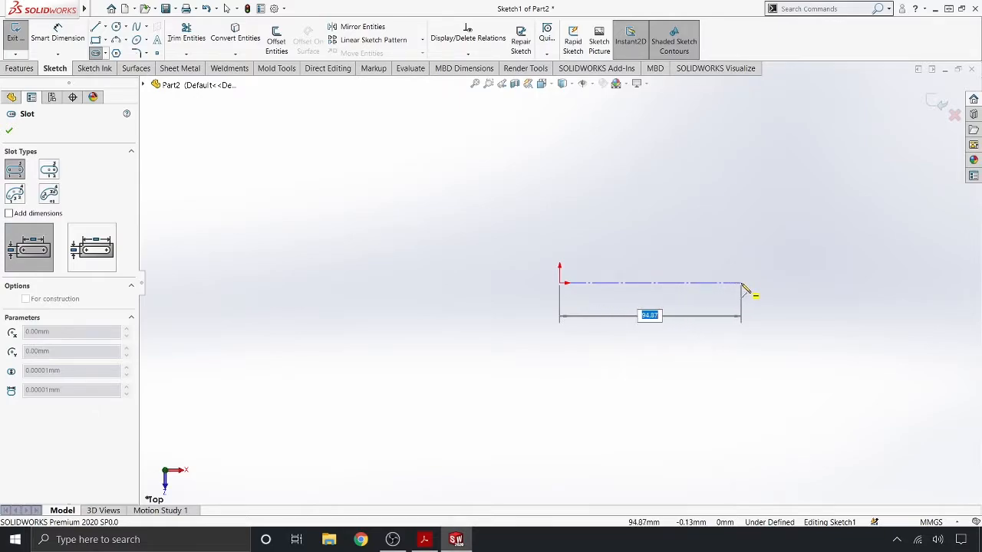
left_click(743, 289)
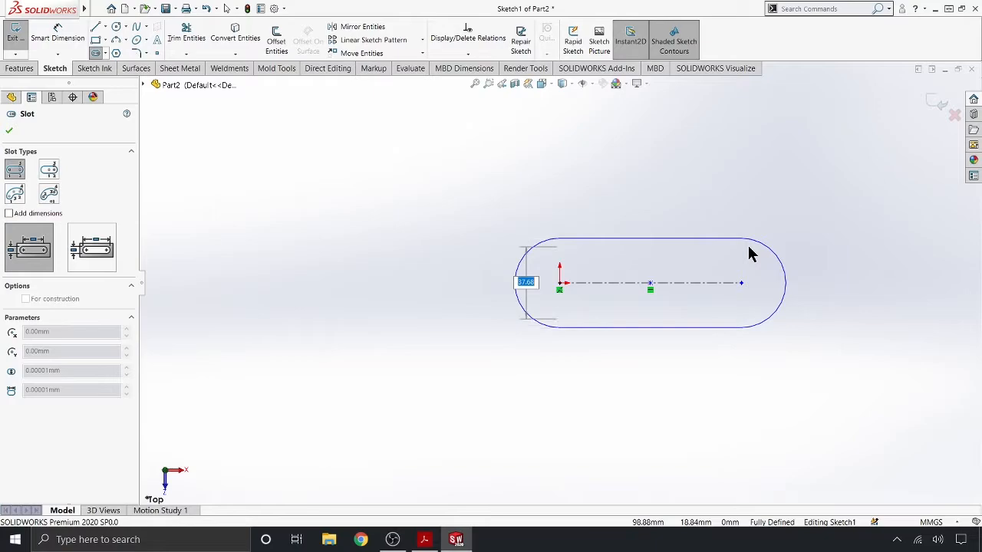
left_click(751, 254)
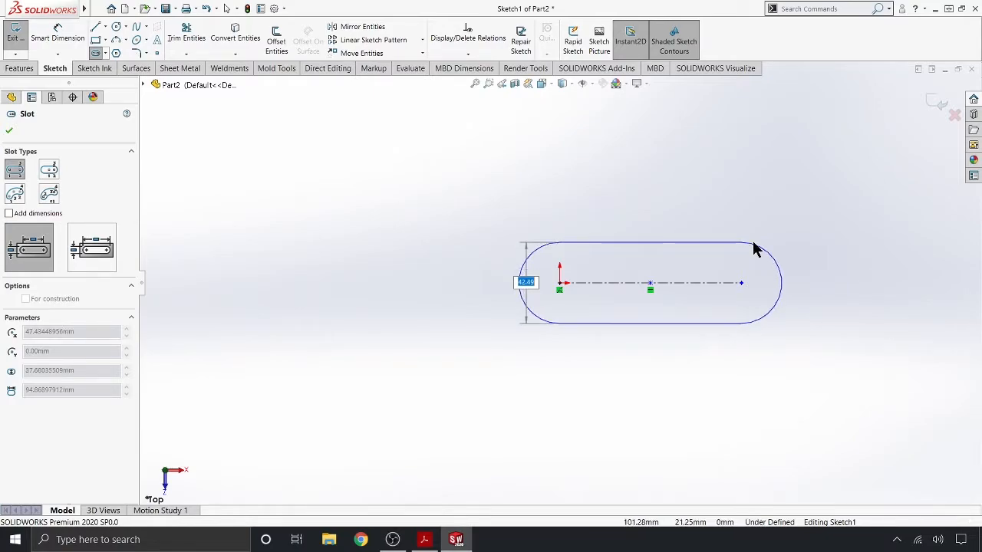
left_click(754, 248)
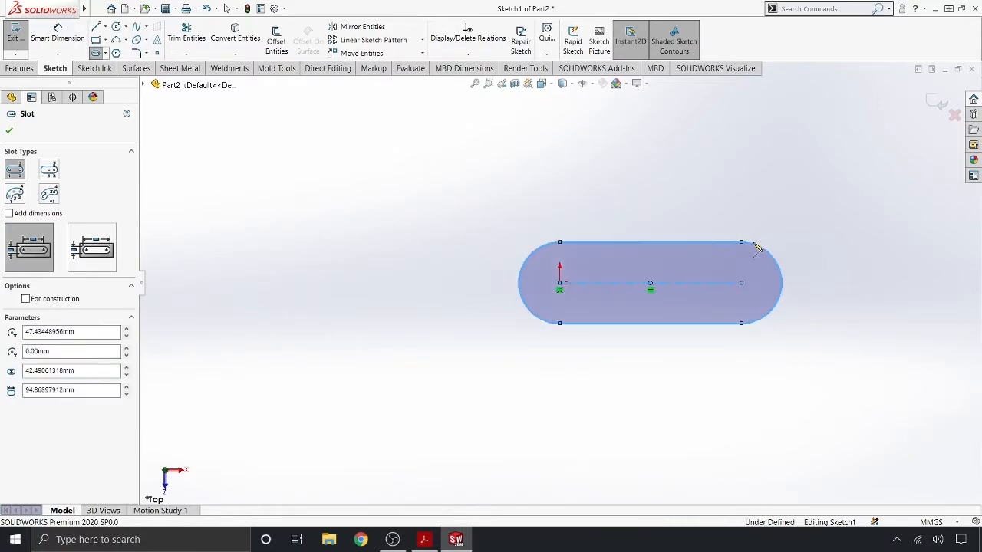
left_click(10, 132)
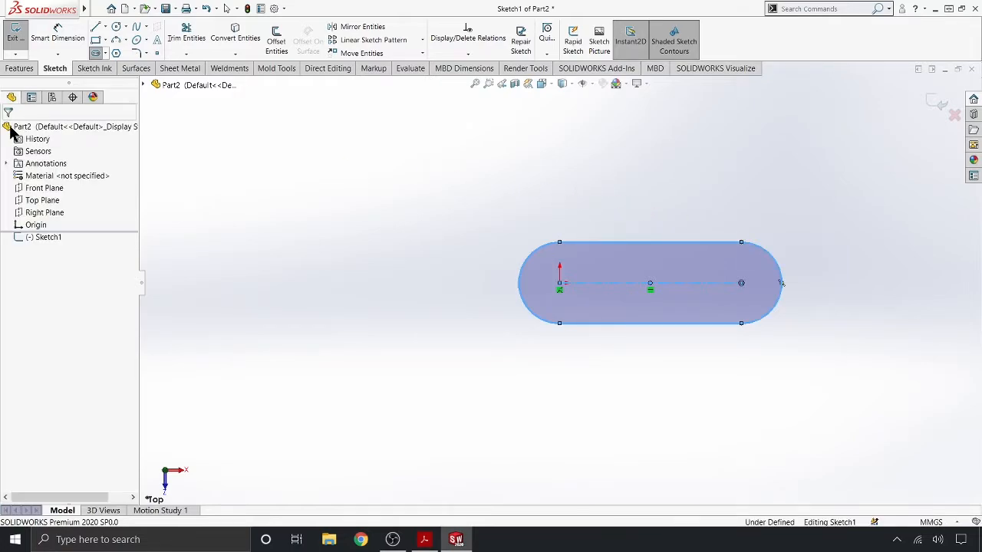
left_click(239, 167)
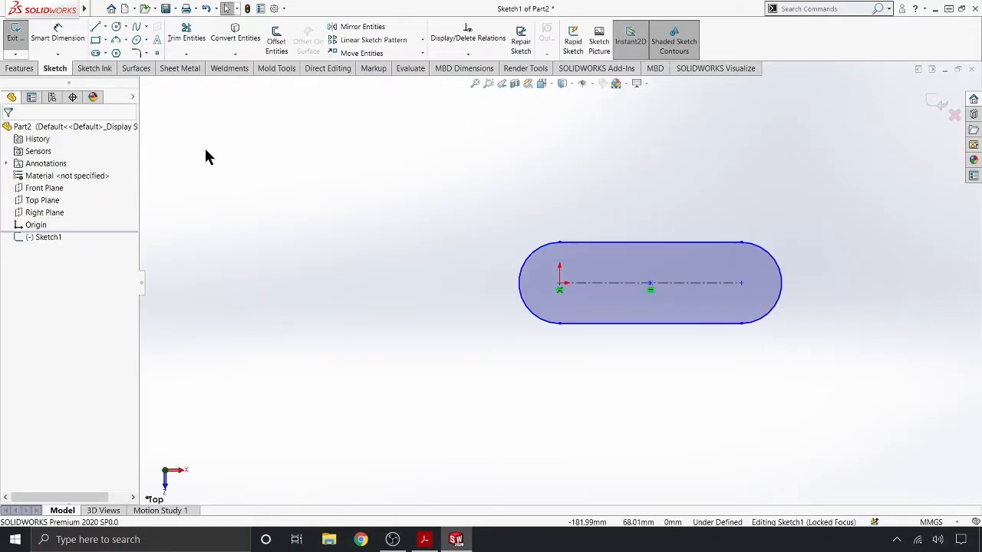
- Dimension the straight slot's centre-to-centre length and set it to 120 mm
left_click(60, 37)
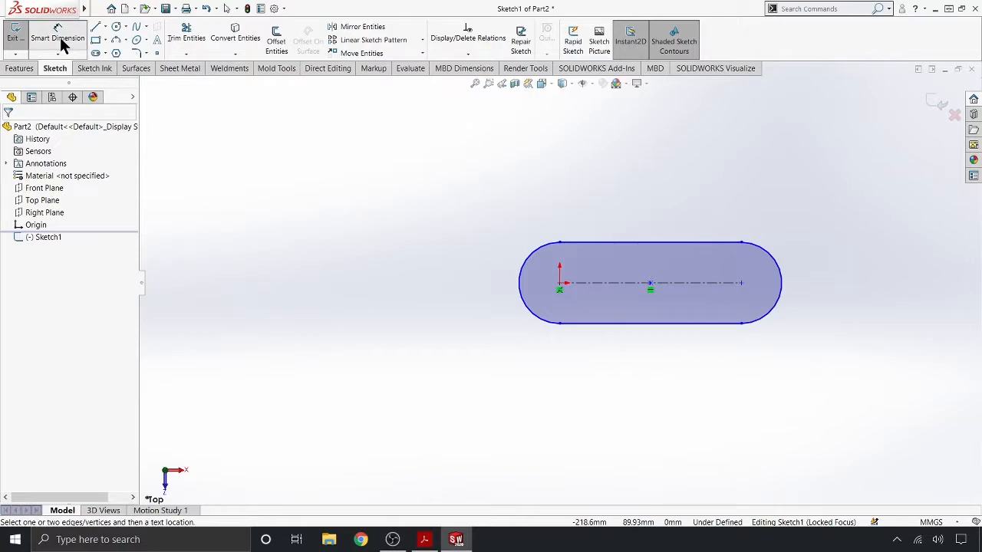
left_click(614, 281)
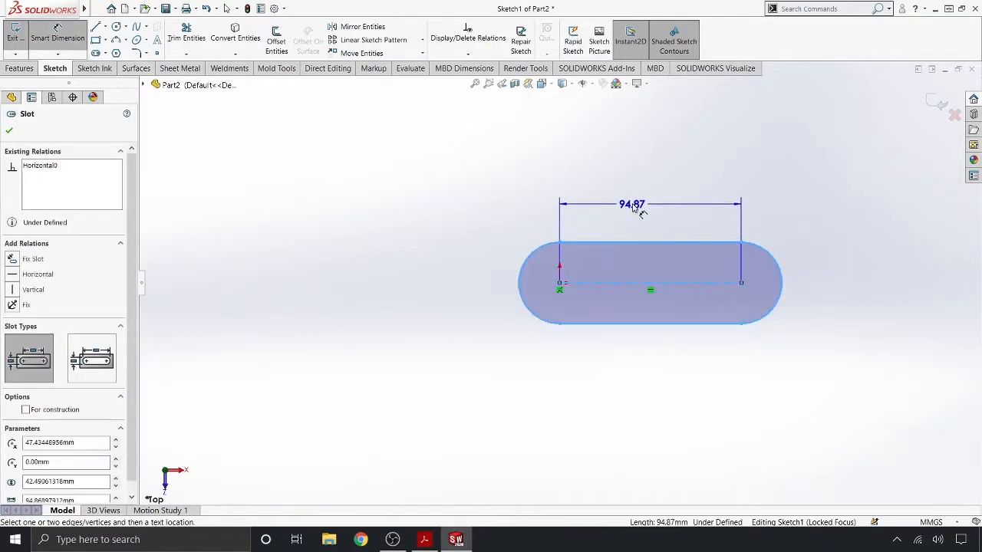
left_click(633, 205)
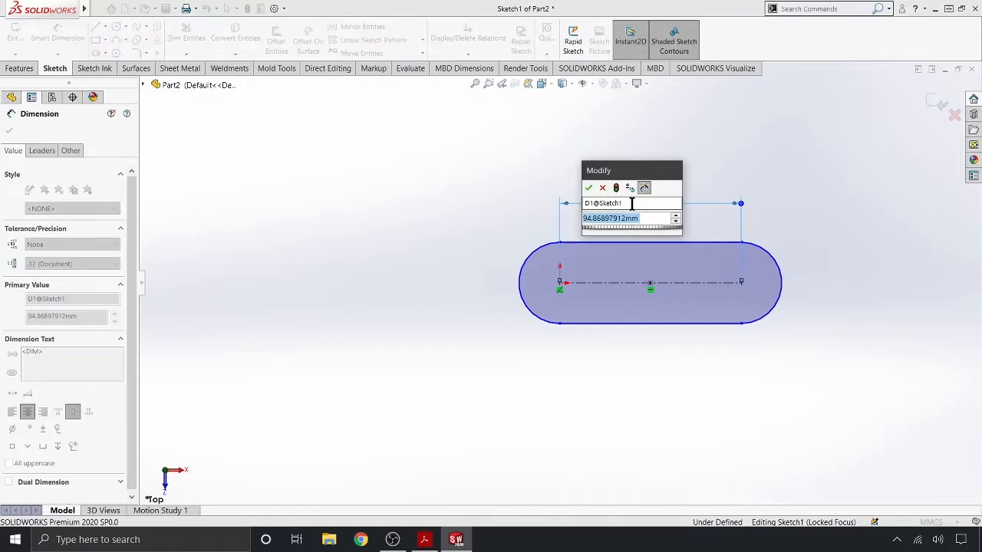
type("120")
key("Return")
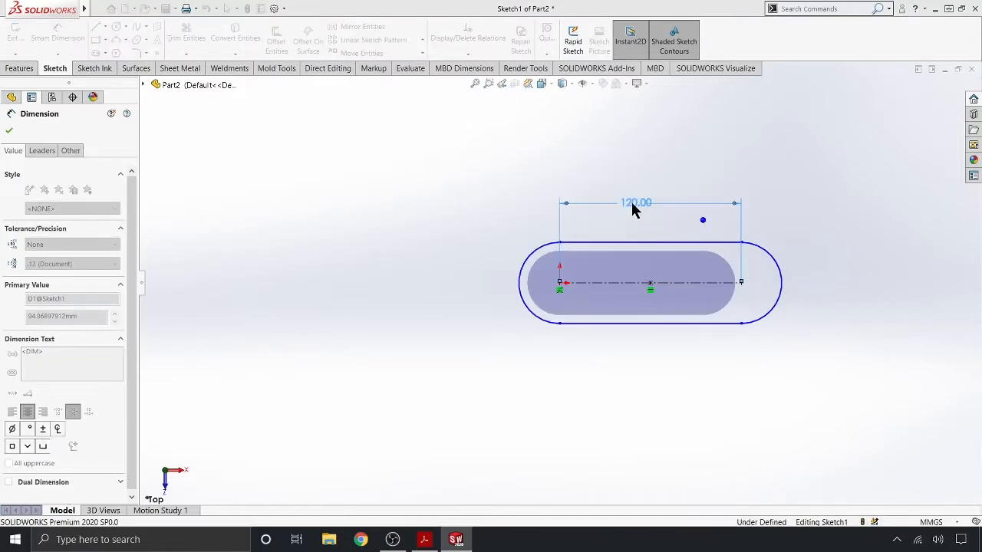
- Dimension the radius of the slot's end arc nearest the origin and set it to 30 mm
left_click(541, 253)
left_click(478, 211)
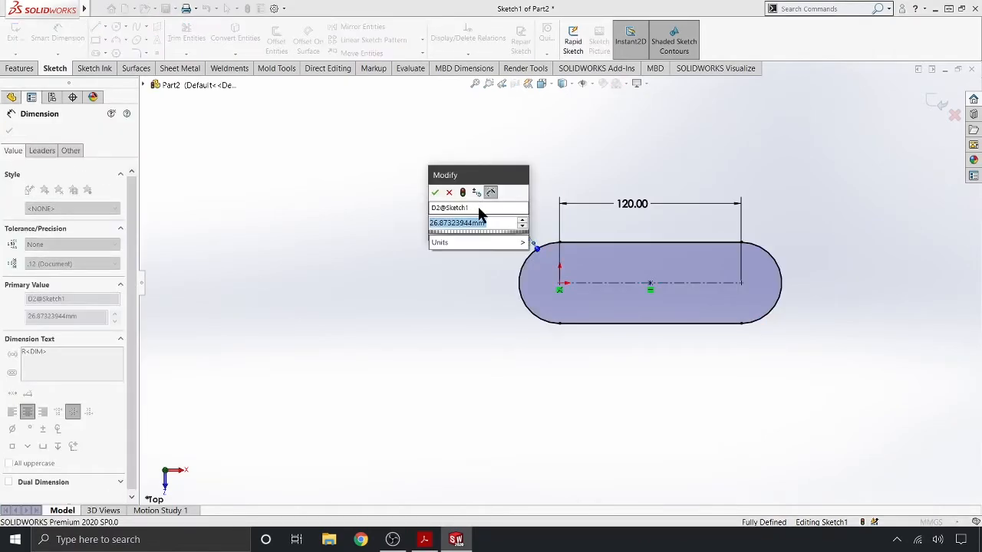
type("30")
key("Return")
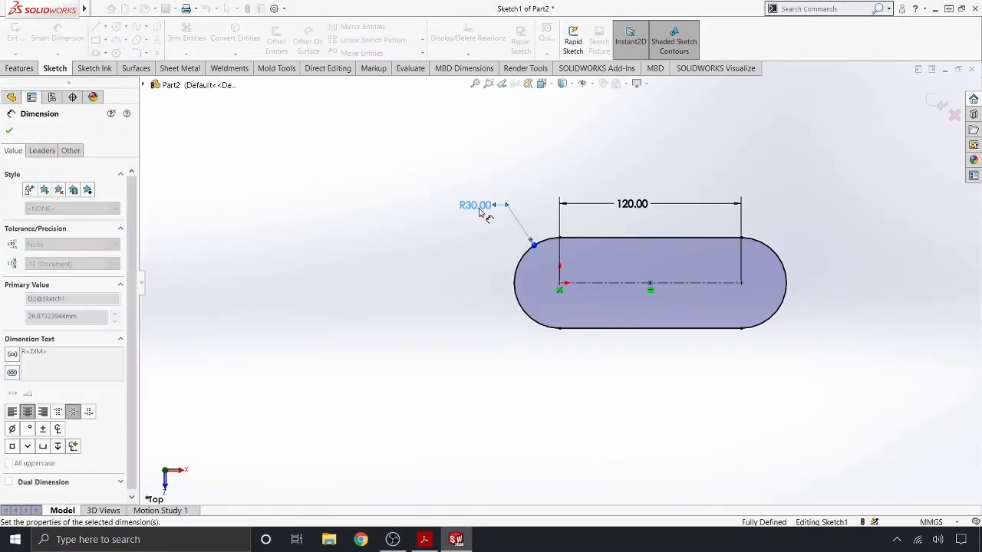
left_click(9, 133)
key("f")
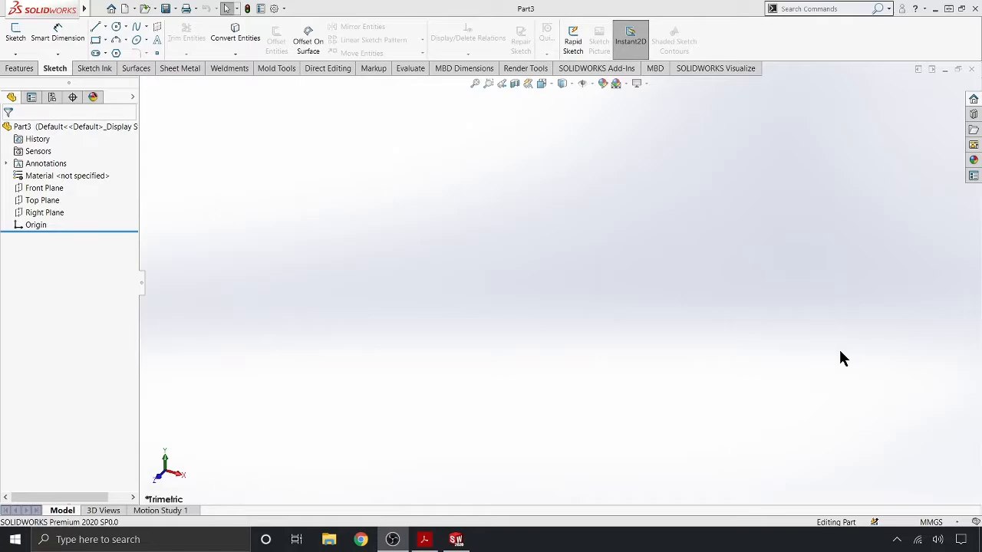
- Start a sketch on the Top Plane in the new part
left_click(43, 201)
right_click(40, 204)
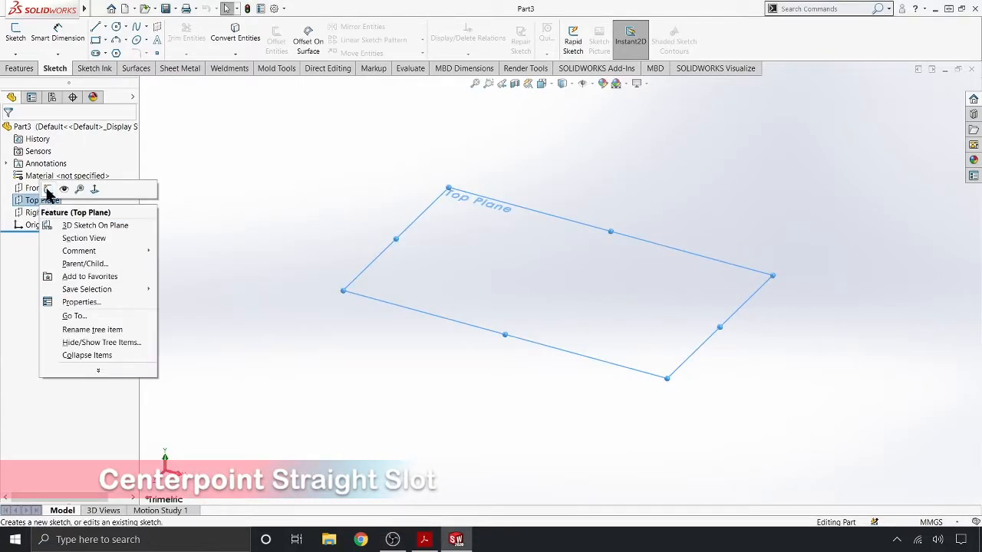
left_click(48, 189)
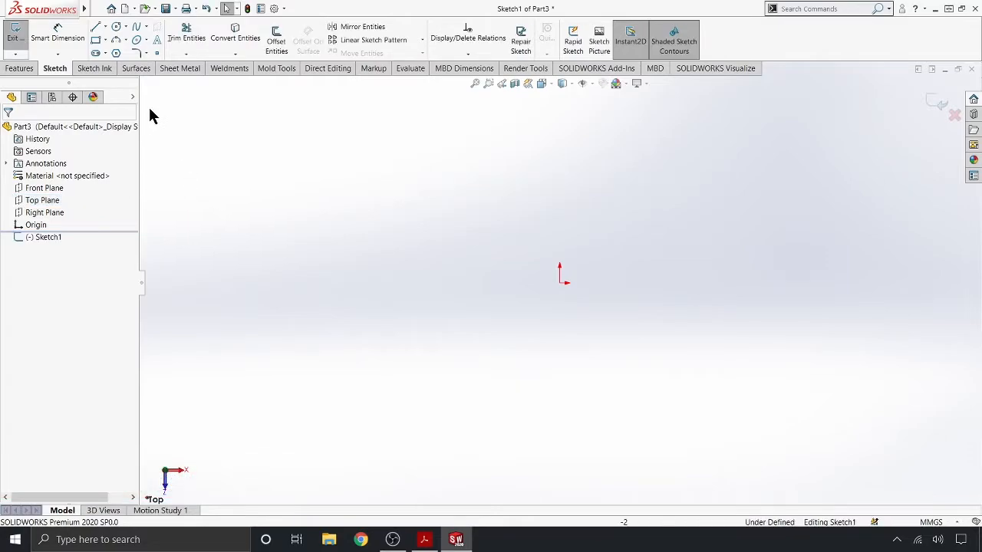
- Sketch a horizontal centerpoint straight slot centred on the origin, about 181 mm centre to centre and about 59 mm wide
left_click(105, 53)
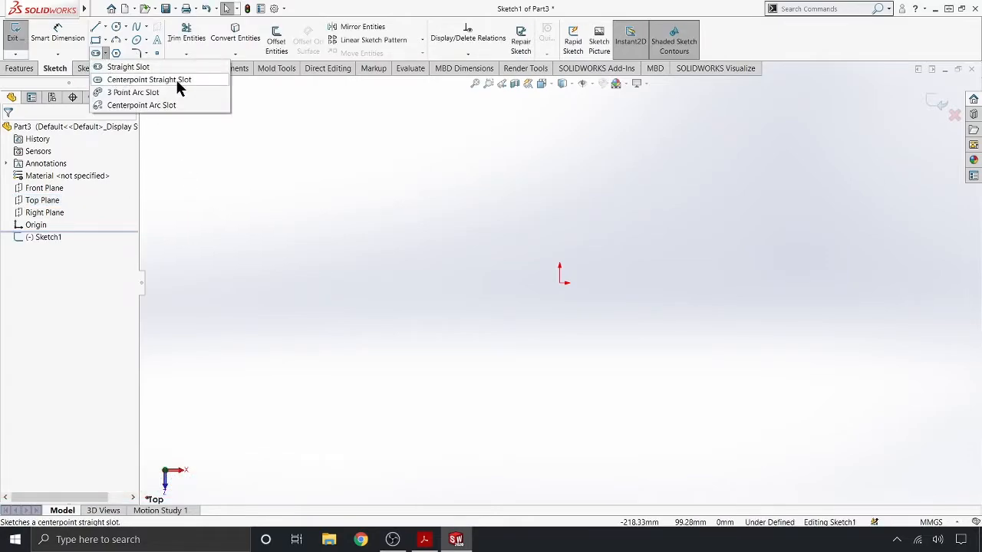
left_click(204, 81)
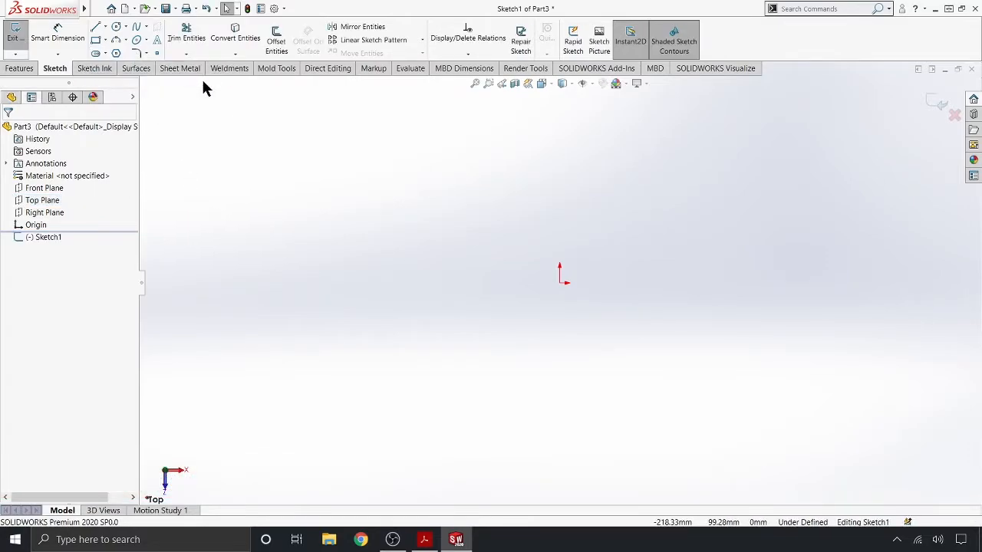
left_click(561, 283)
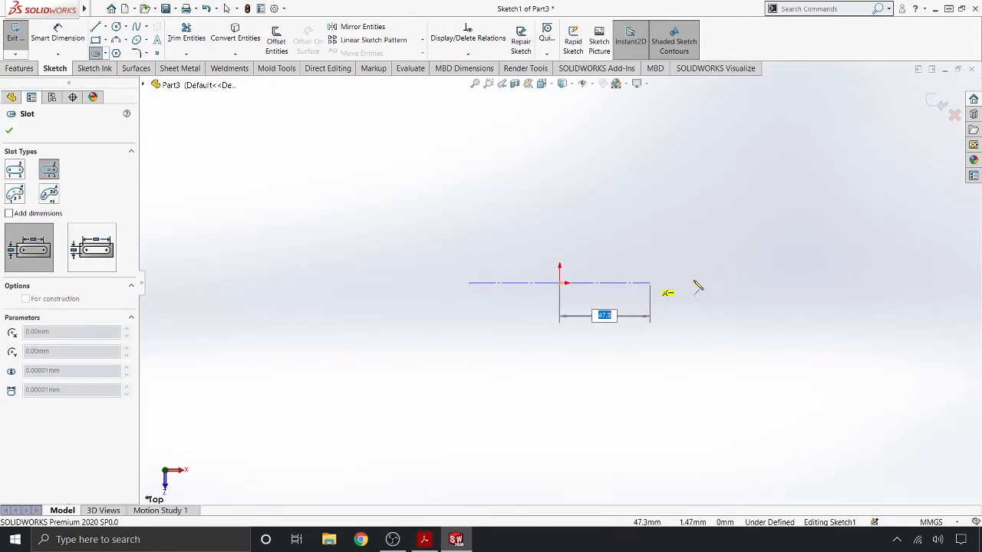
left_click(734, 285)
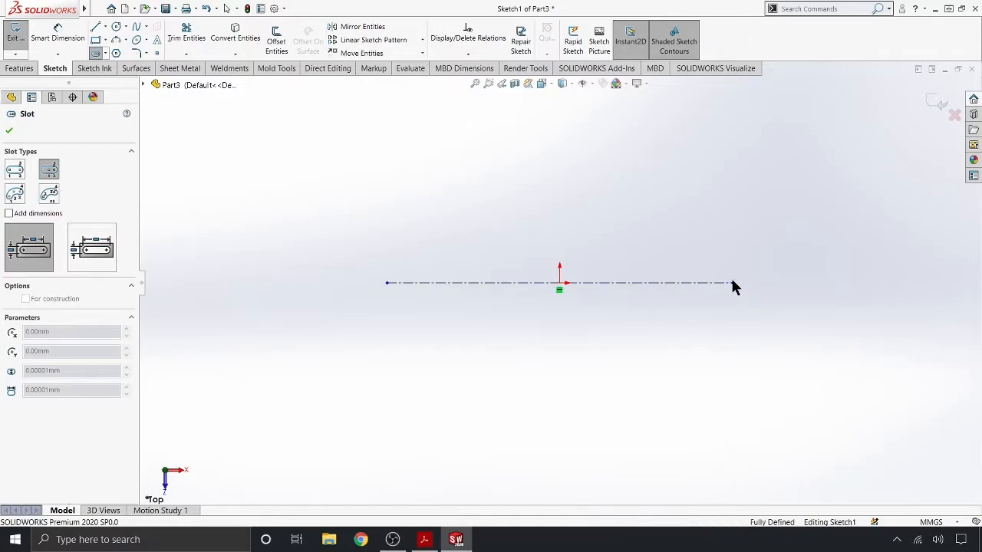
left_click(731, 228)
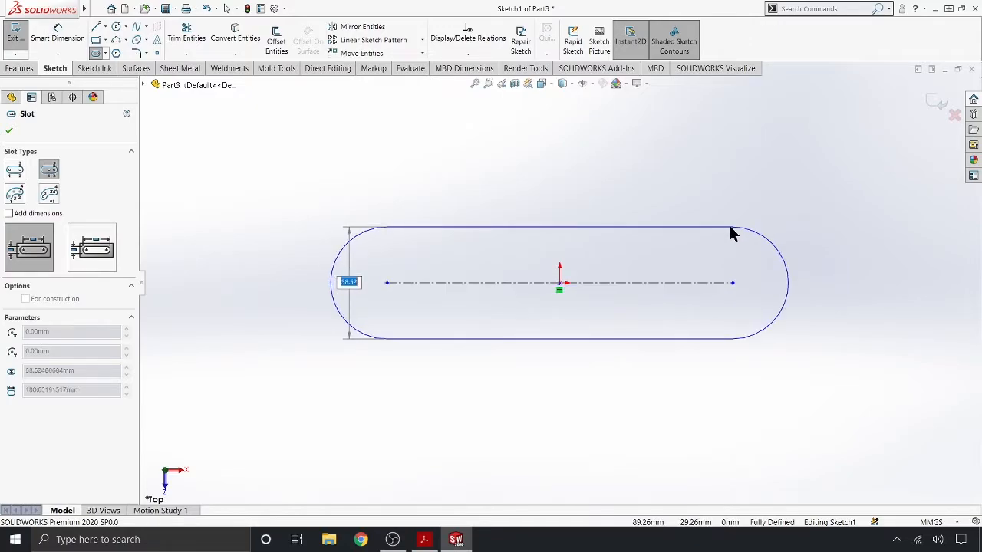
left_click(732, 234)
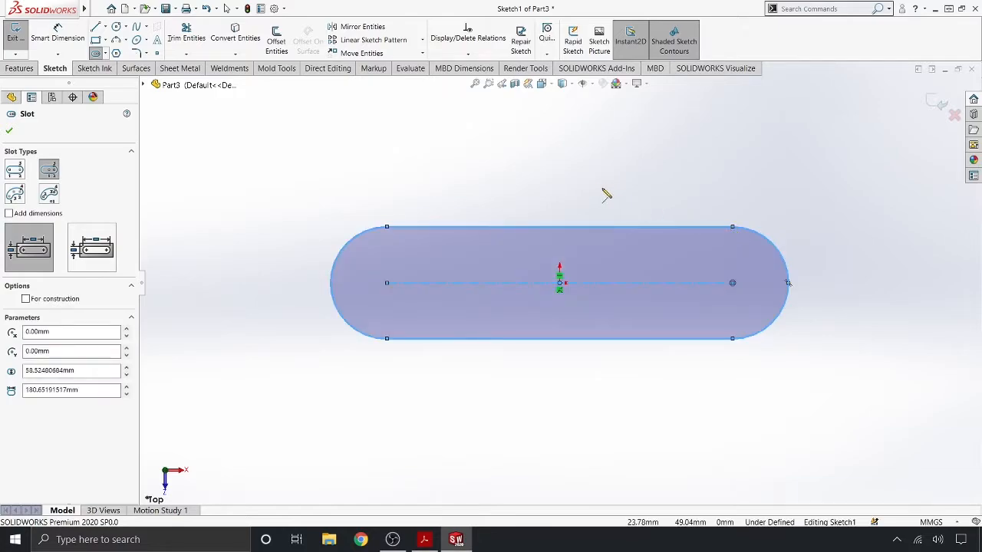
left_click(10, 132)
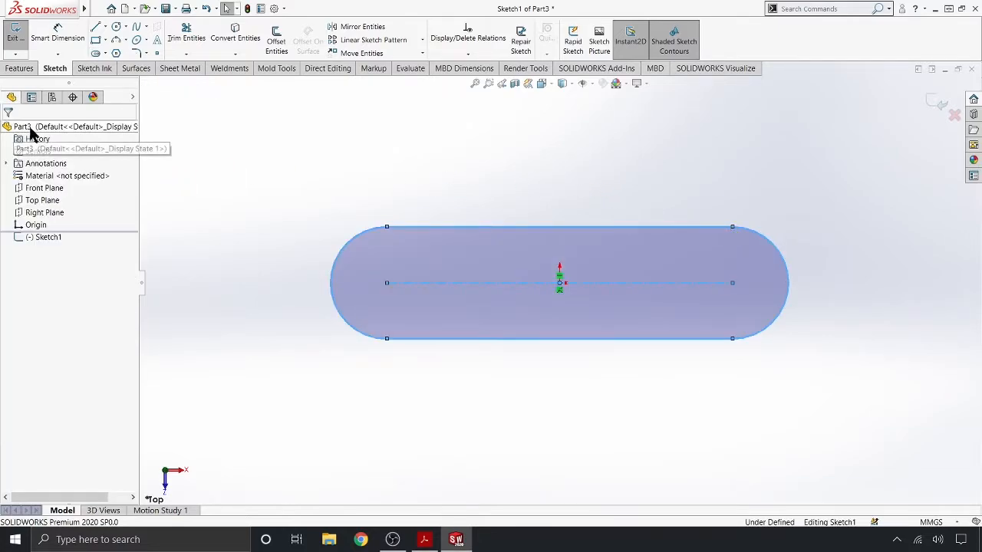
left_click(237, 151)
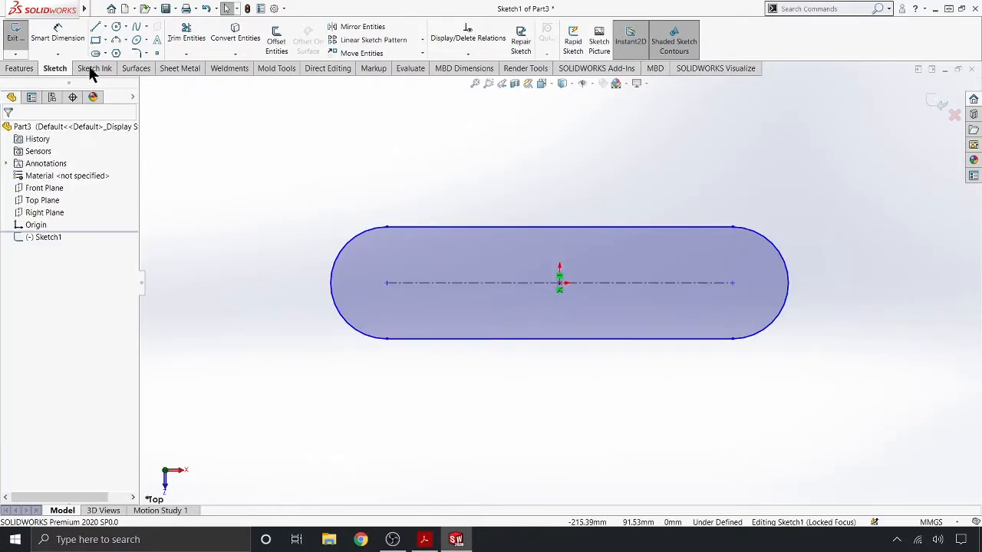
- Dimension the centerpoint slot's centre-to-centre length and set it to 160 mm
left_click(58, 40)
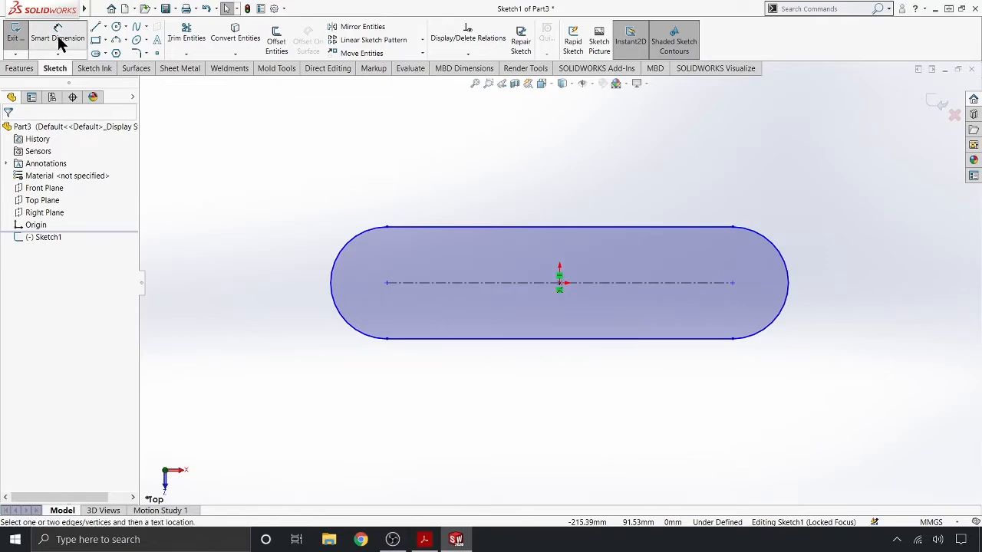
left_click(504, 284)
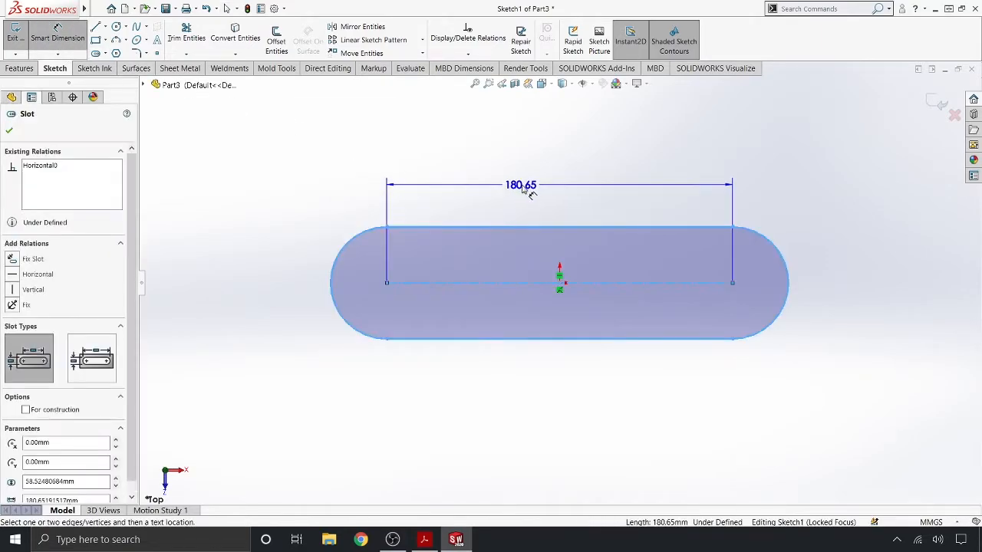
left_click(530, 186)
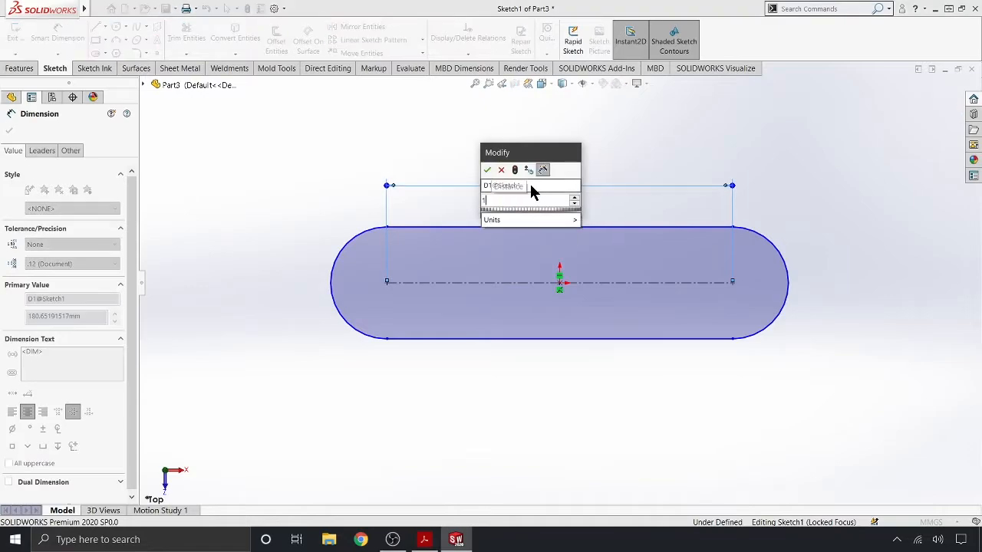
type("160")
key("Return")
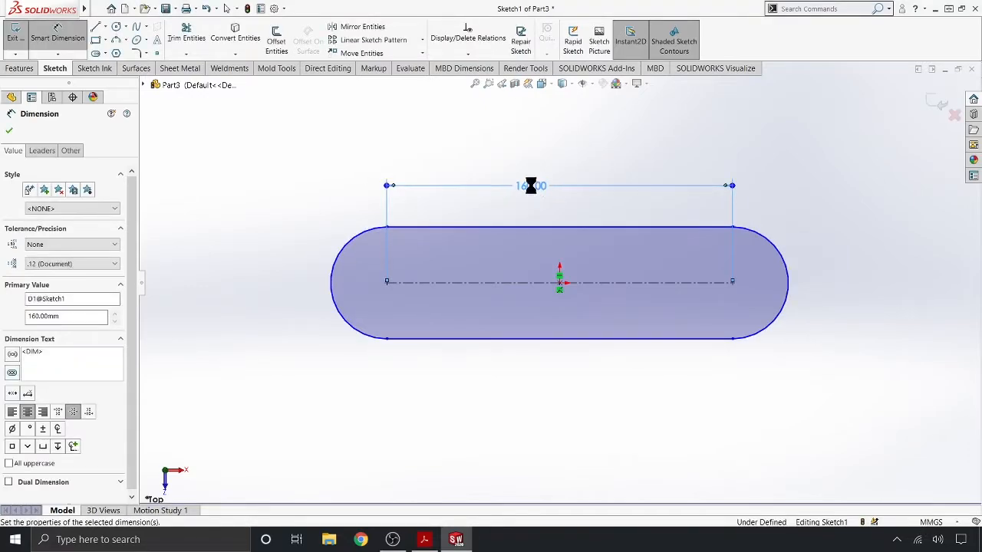
- Dimension the radius of the centerpoint slot's left end arc and set it to 30 mm
left_click(343, 218)
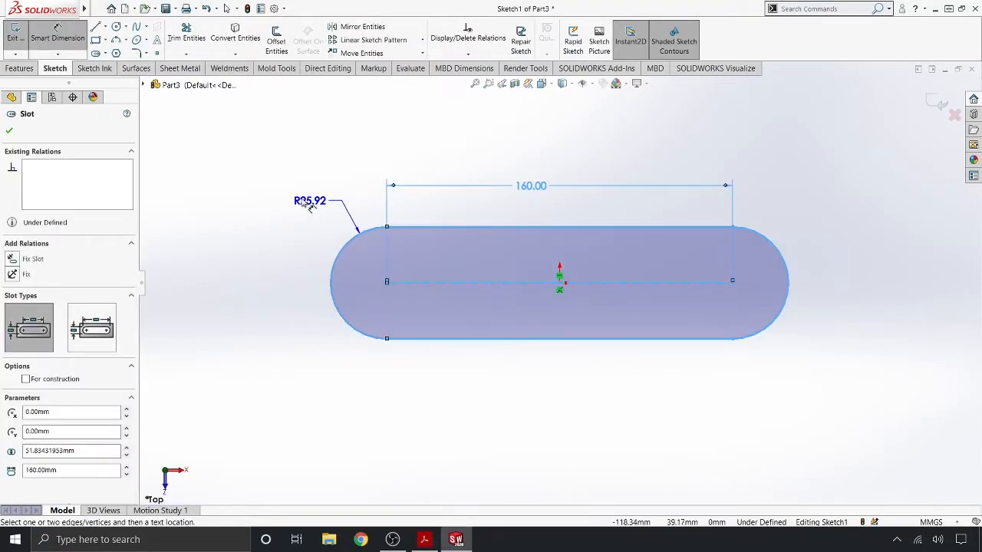
left_click(305, 201)
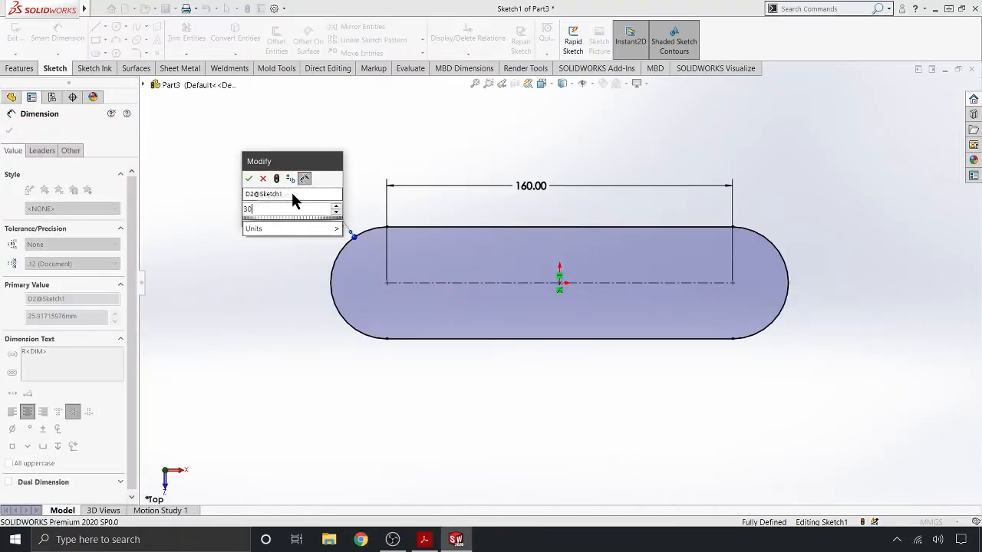
type("30")
key("Return")
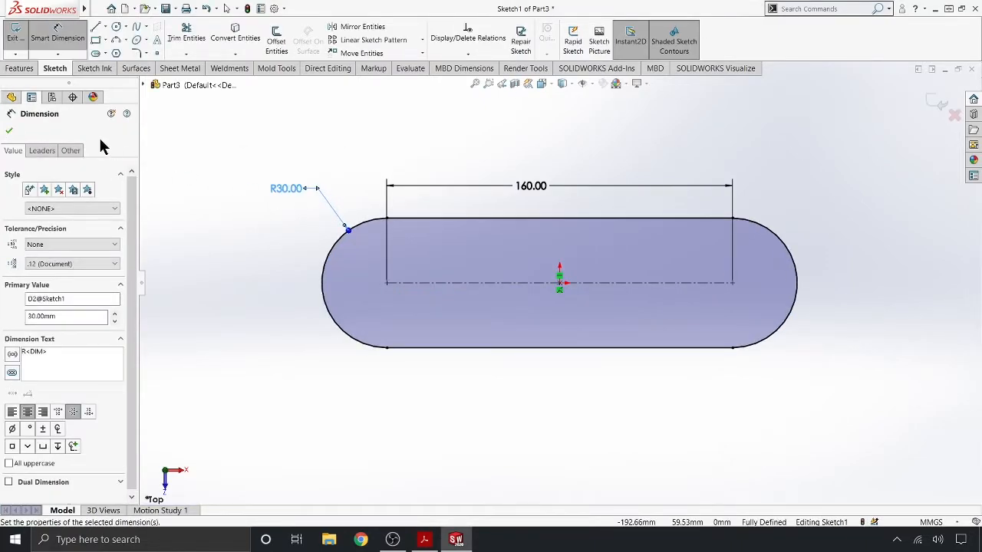
left_click(10, 132)
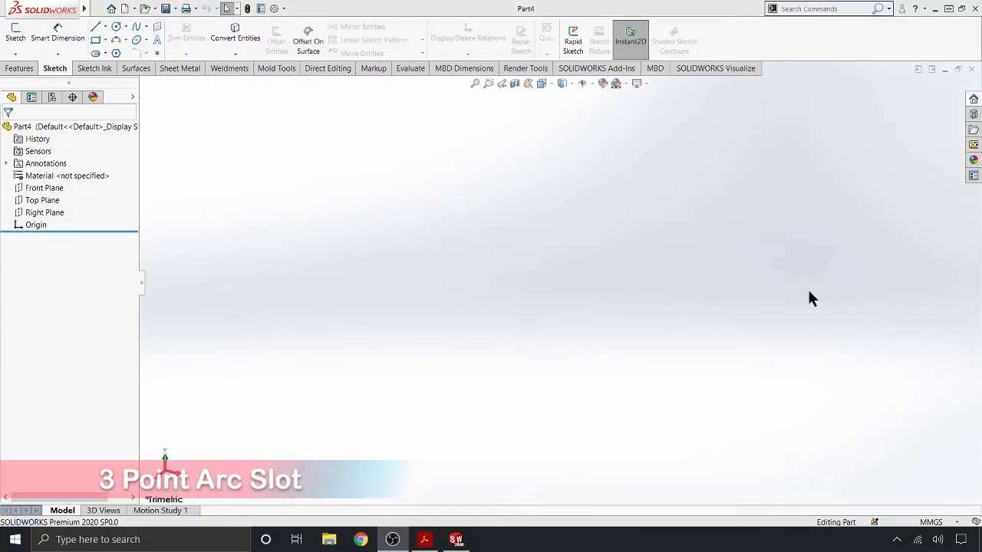
- Start a sketch on the Top Plane of the new empty part
left_click(49, 201)
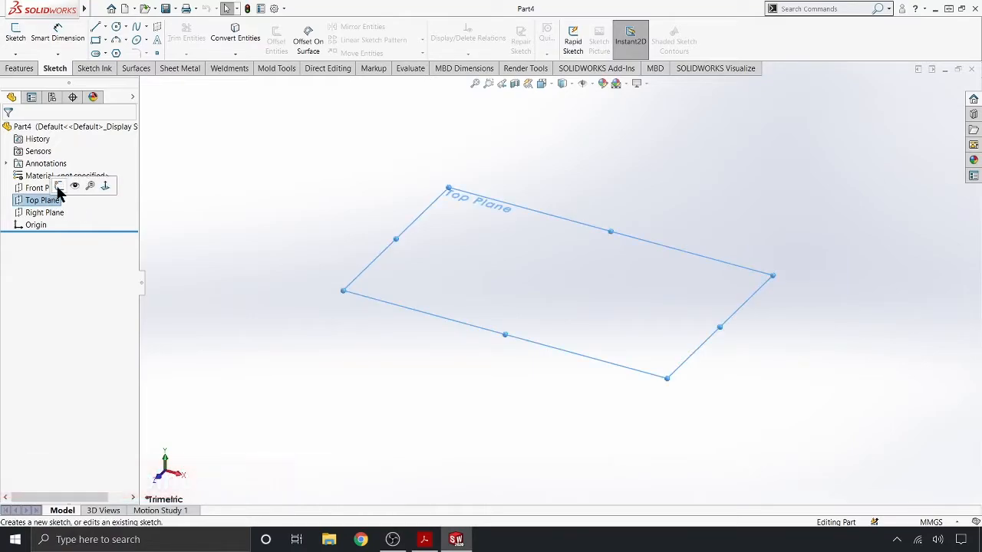
left_click(58, 186)
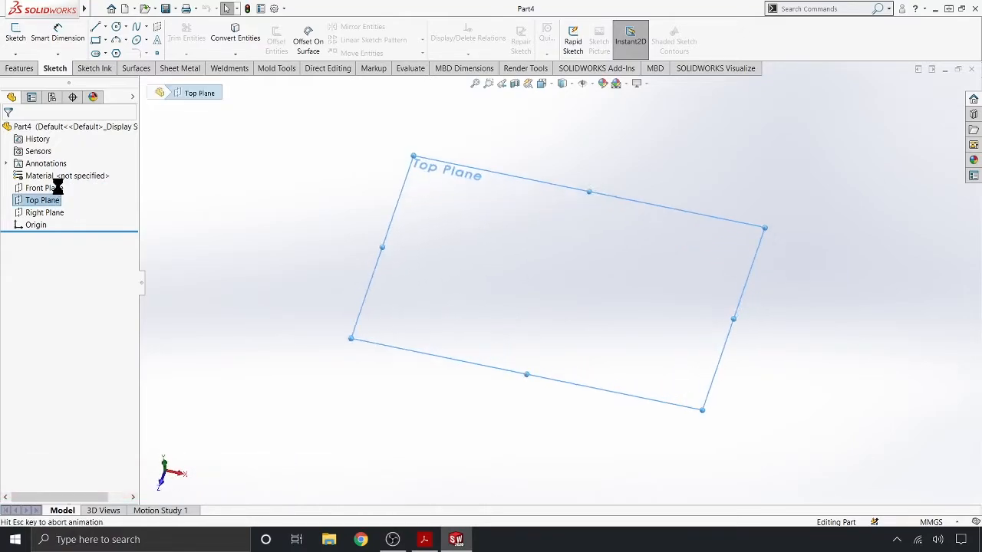
left_click(273, 182)
- Sketch a 3 point arc slot from the origin toward the upper right, with about 53 mm arc radius, 127° sweep and 43 mm width
left_click(105, 54)
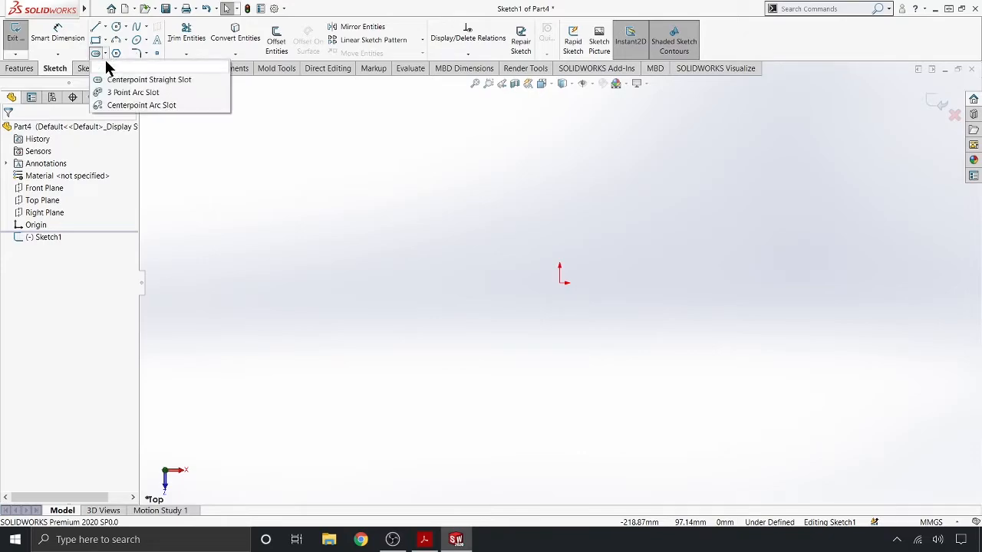
left_click(125, 95)
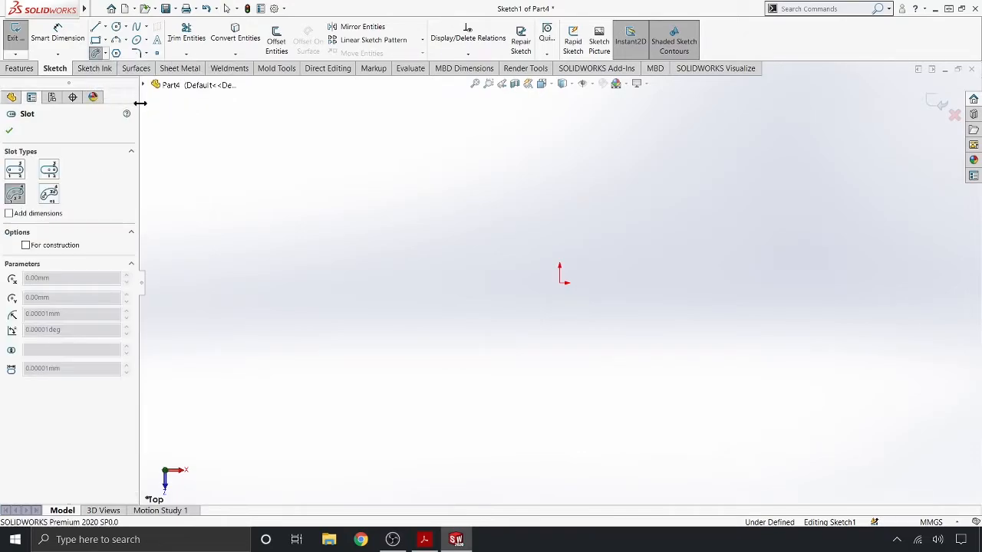
left_click(565, 283)
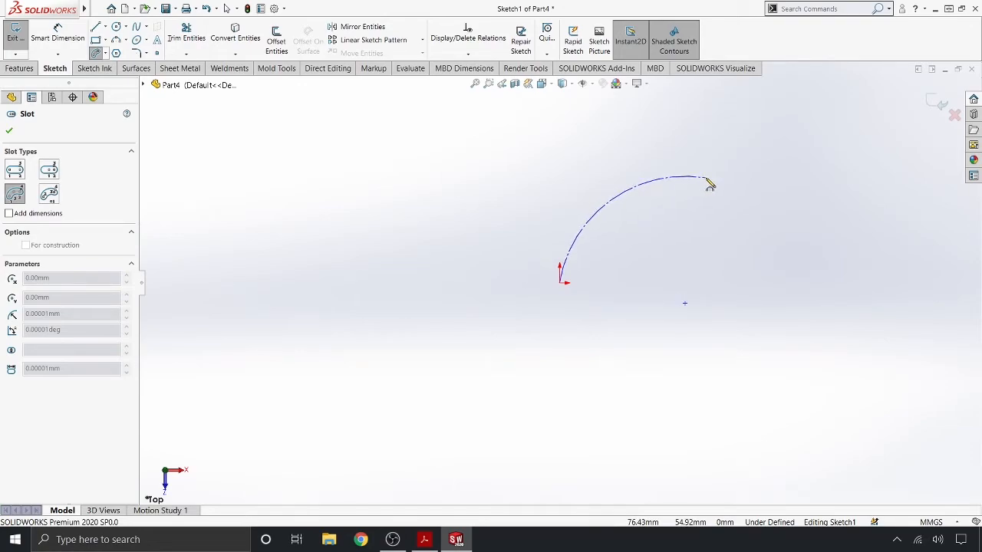
left_click(711, 184)
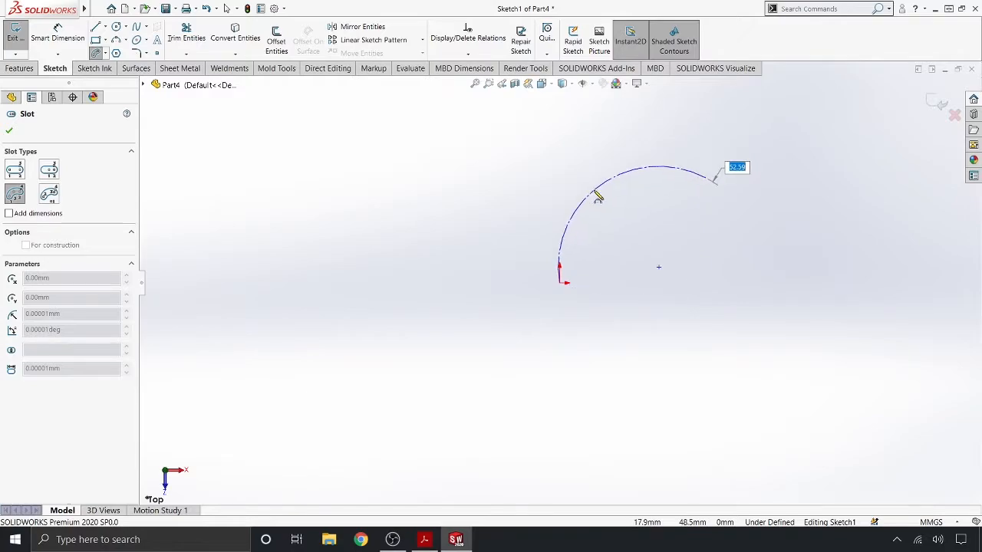
left_click(598, 197)
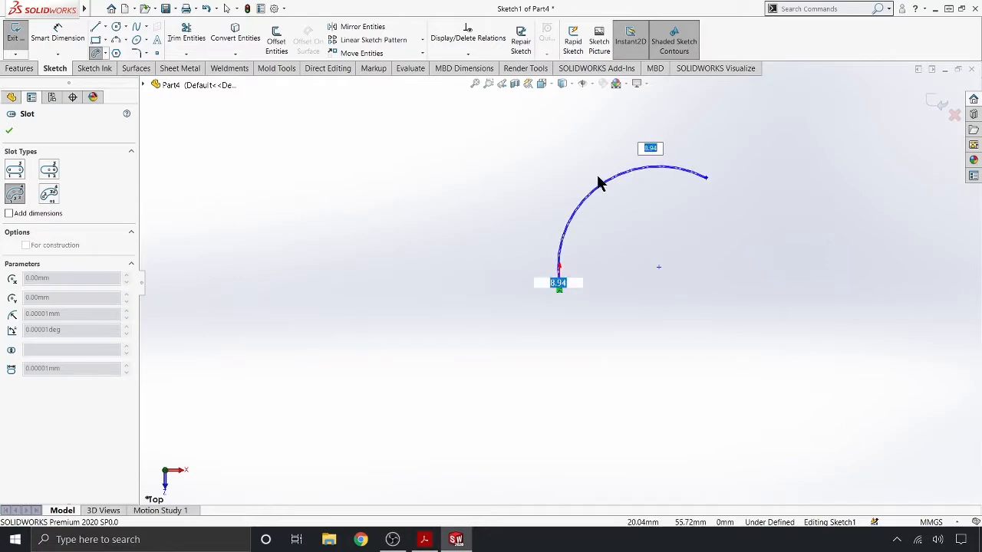
left_click(620, 137)
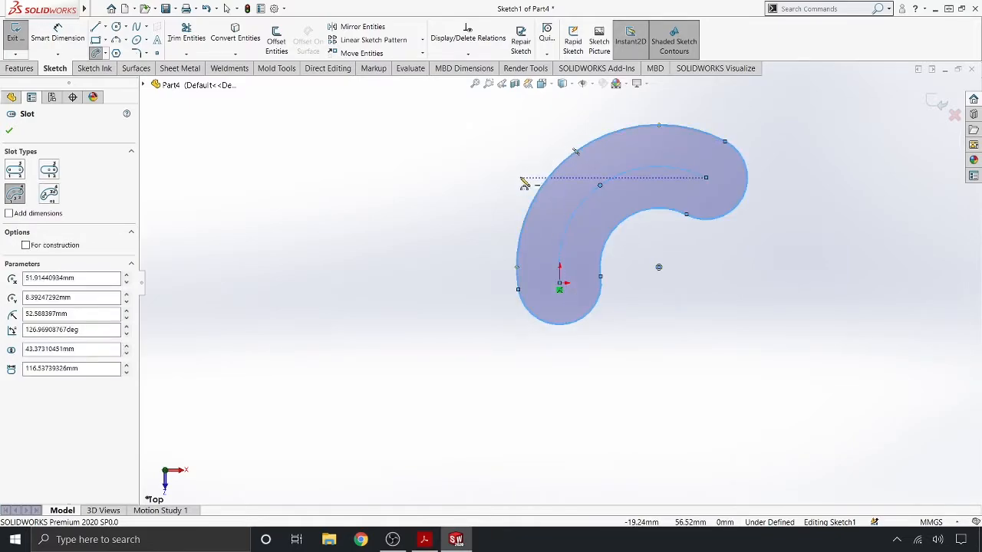
left_click(11, 131)
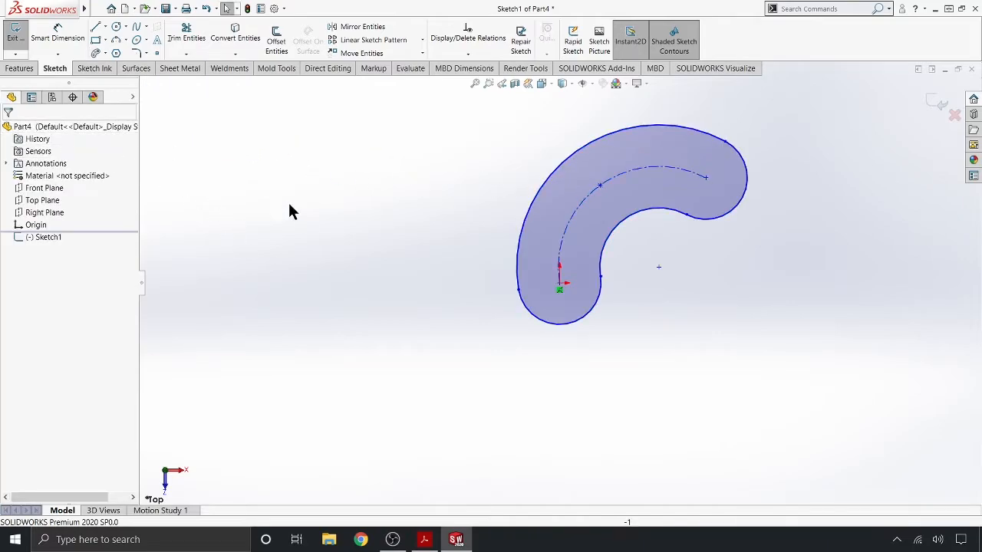
- Dimension the horizontal distance between the arc slot's two end centres and set it to 30 mm
left_click(60, 39)
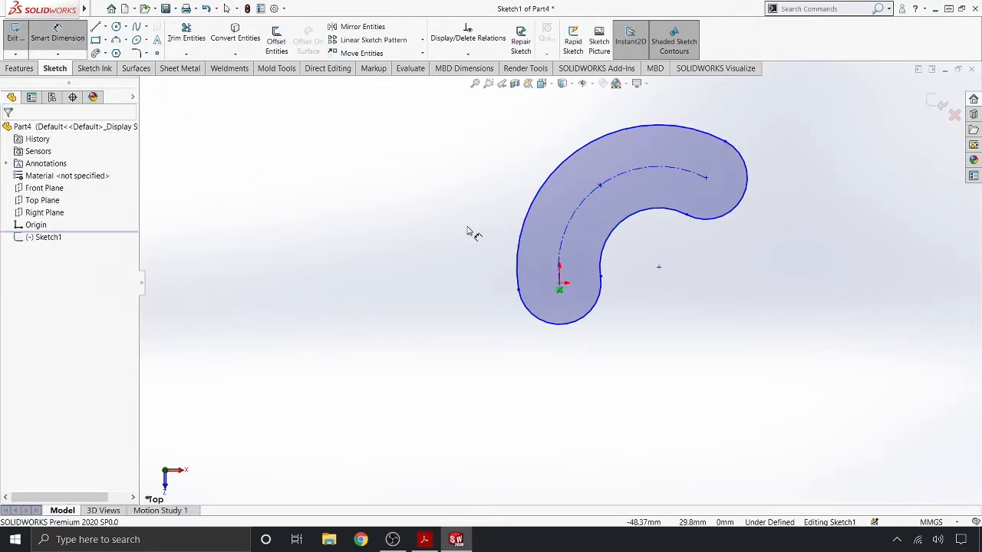
left_click(560, 283)
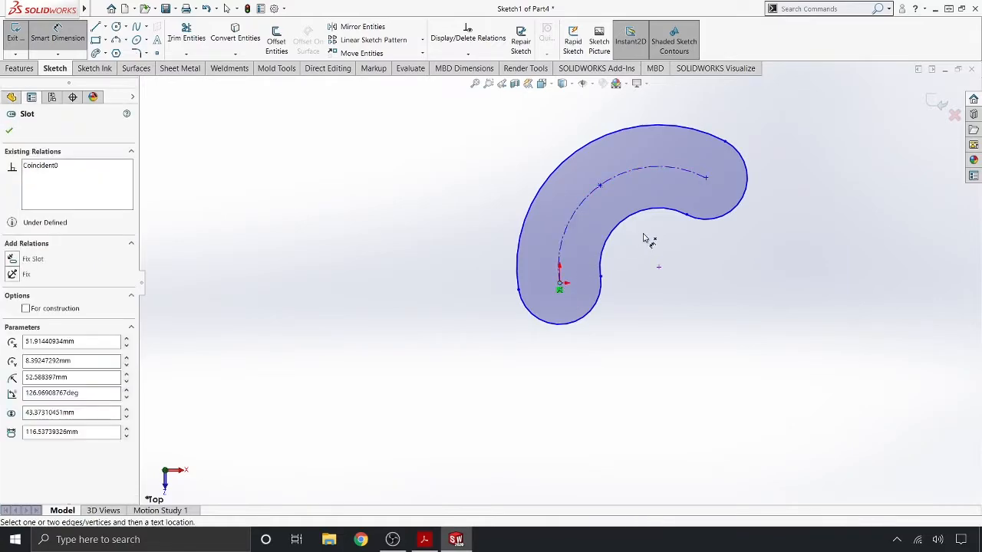
left_click(706, 179)
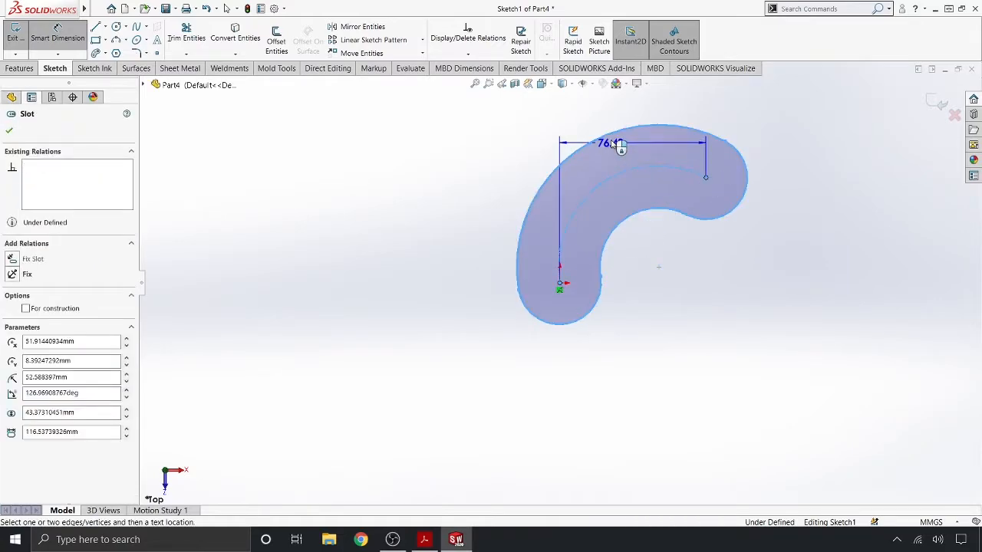
left_click(631, 110)
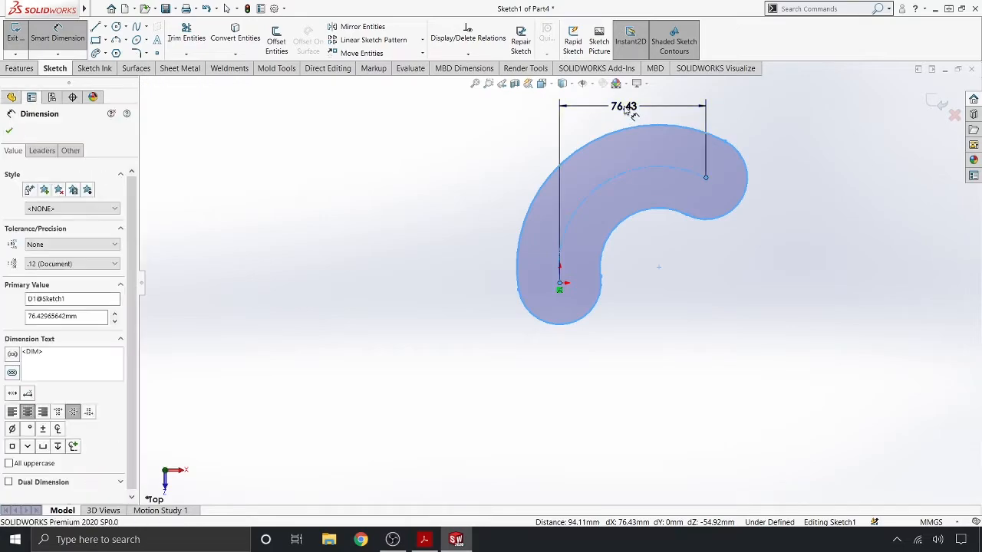
type("30")
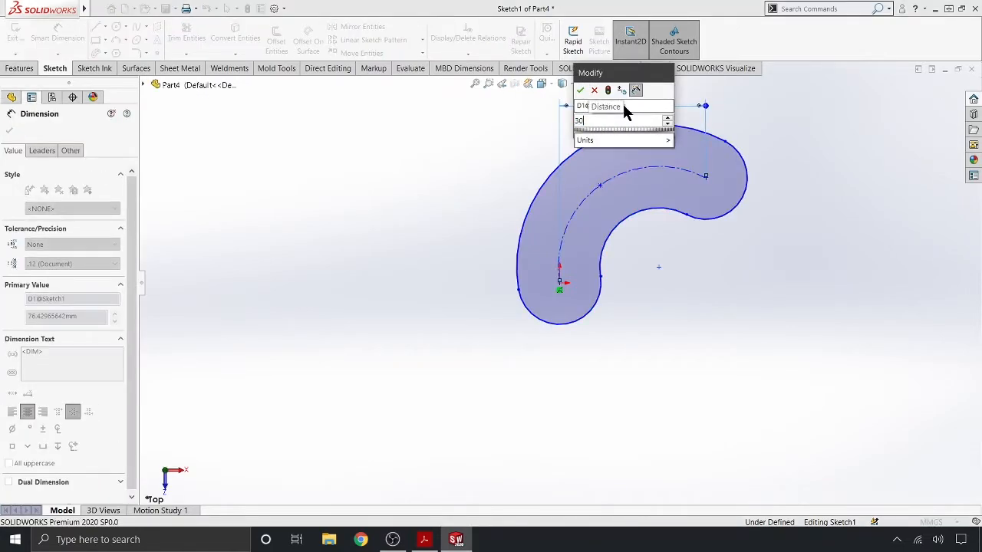
key("Return")
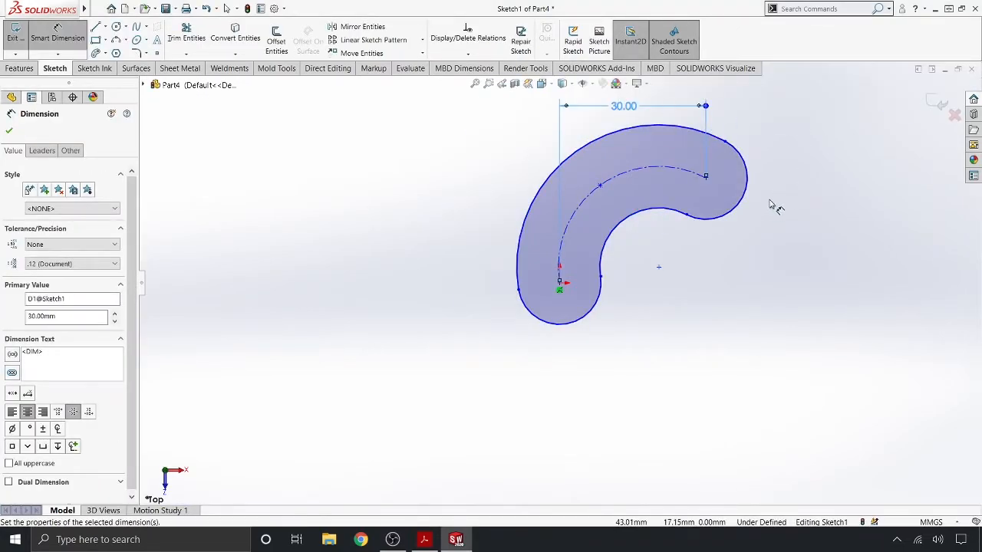
- Dimension the radius of the arc slot's centreline and set it to 20.37 mm
left_click(644, 175)
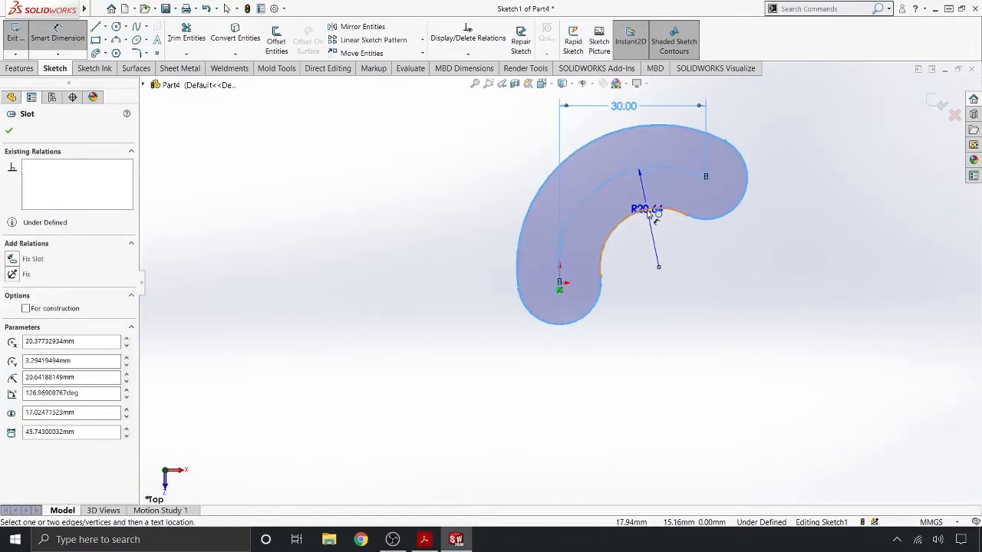
left_click(652, 238)
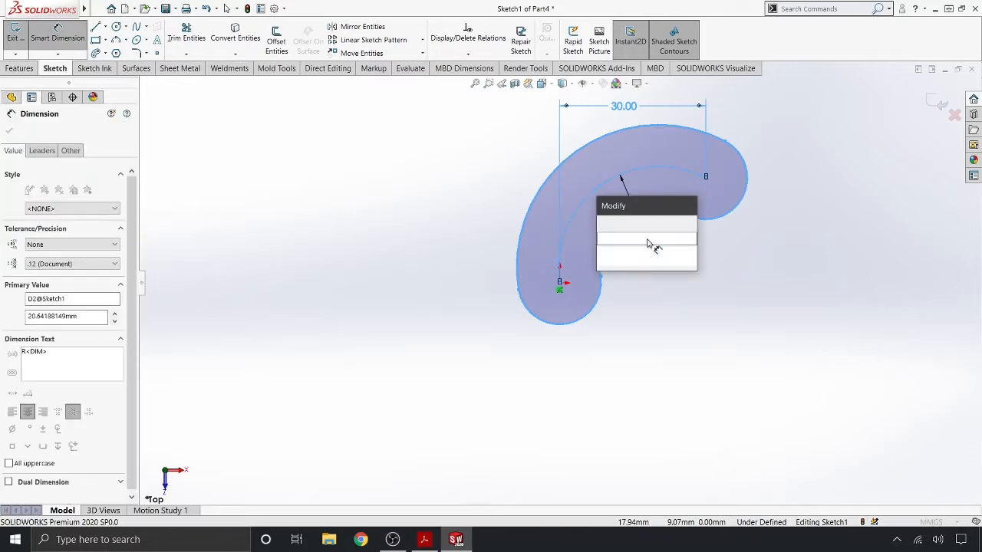
type("20.")
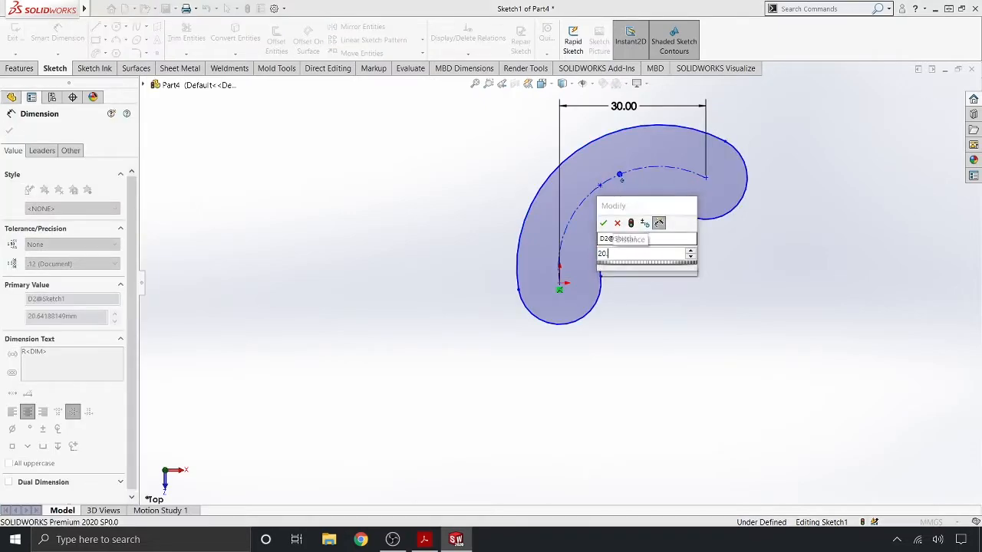
type("37")
left_click(603, 224)
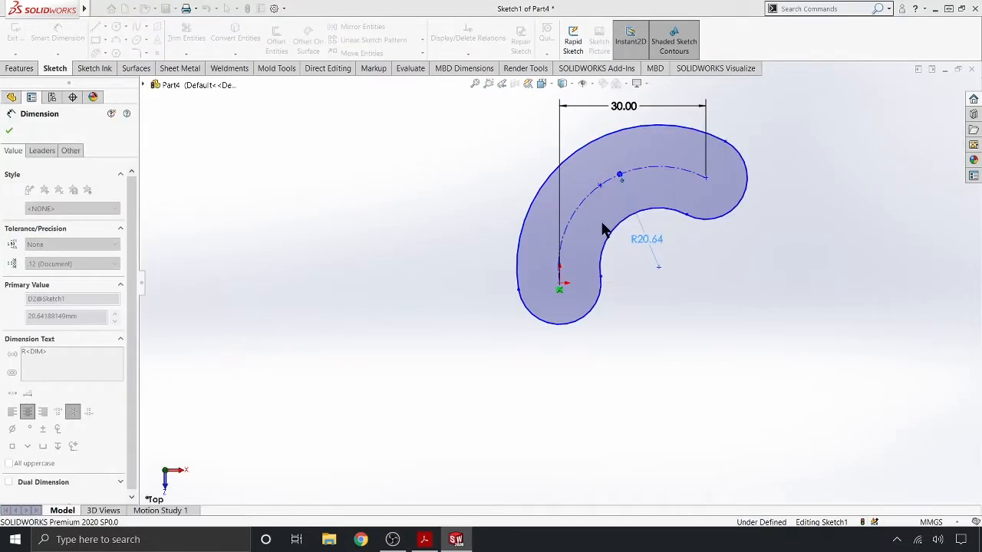
- Dimension the vertical distance between the arc slot's two end centres and set it to 18 mm
left_click(707, 182)
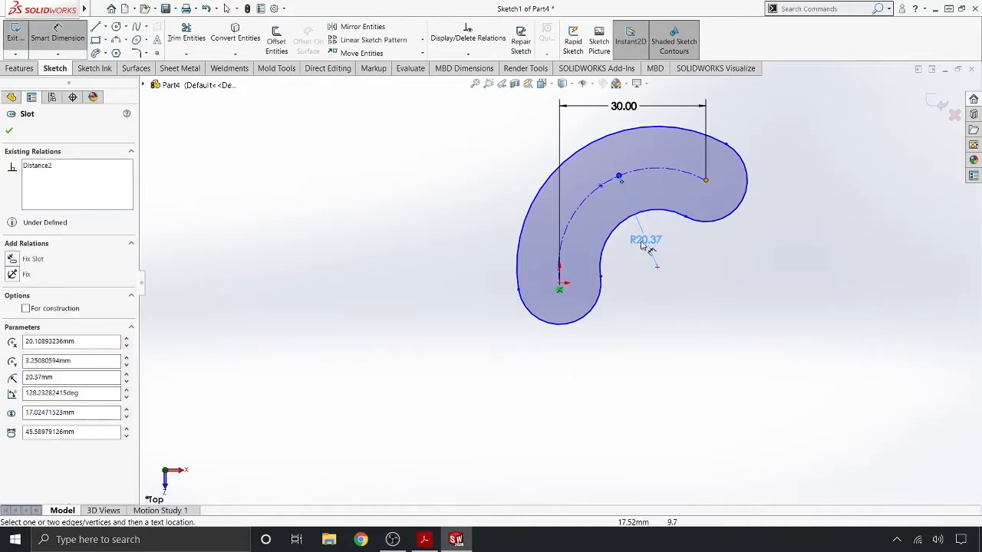
left_click(562, 286)
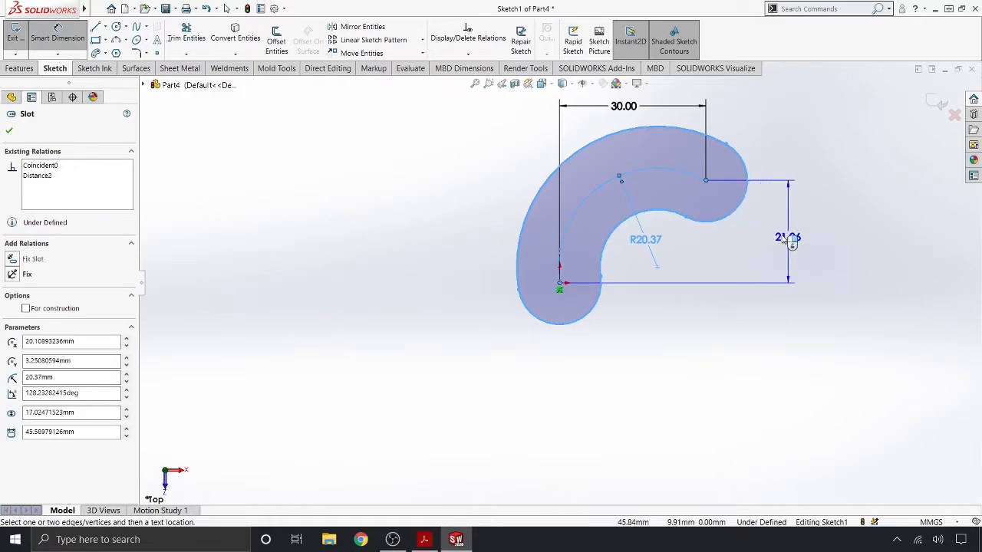
left_click(782, 236)
left_click(790, 240)
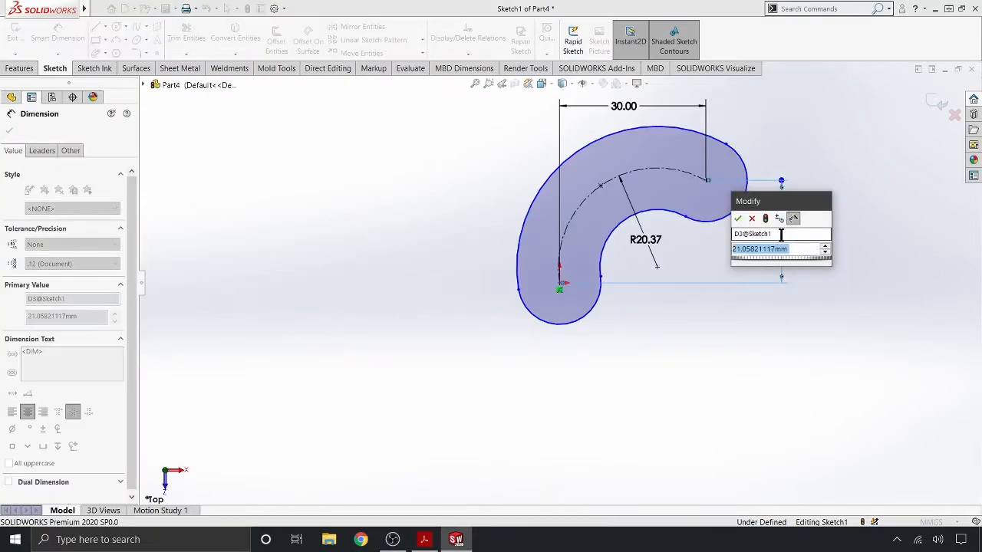
type("18")
key("Return")
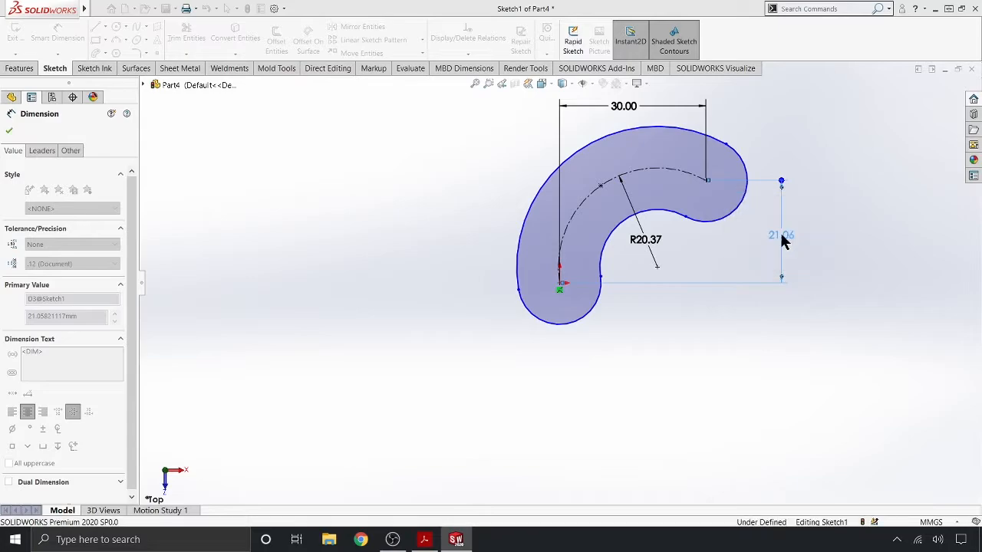
- Dimension the radius of the arc slot's end farthest from the origin, accepting the proposed value
left_click(756, 184)
left_click(796, 165)
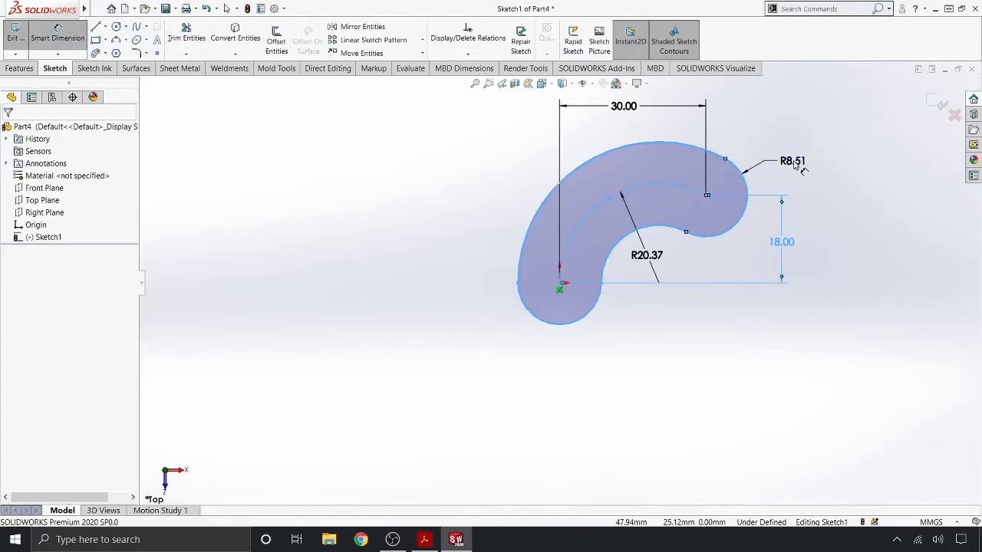
key("Return")
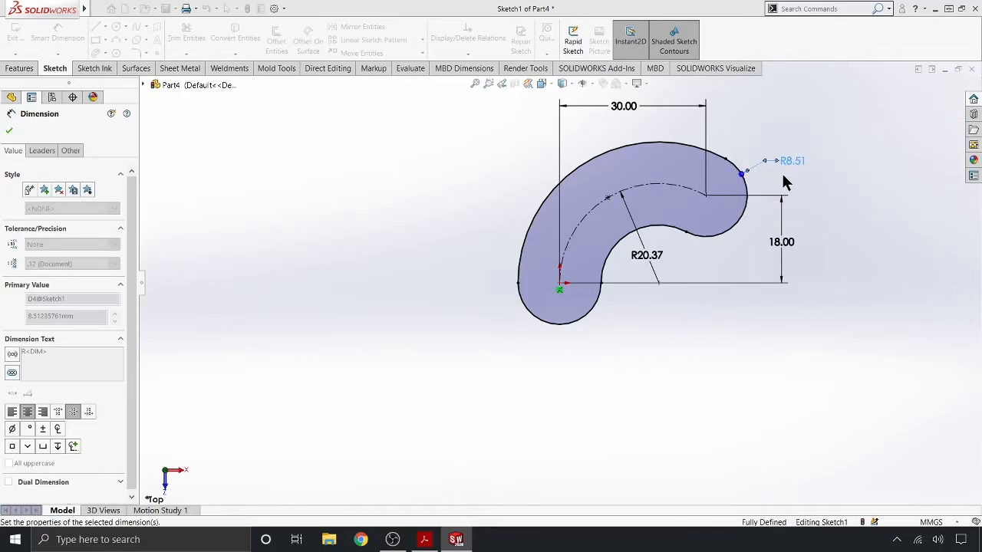
left_click(9, 131)
key("f")
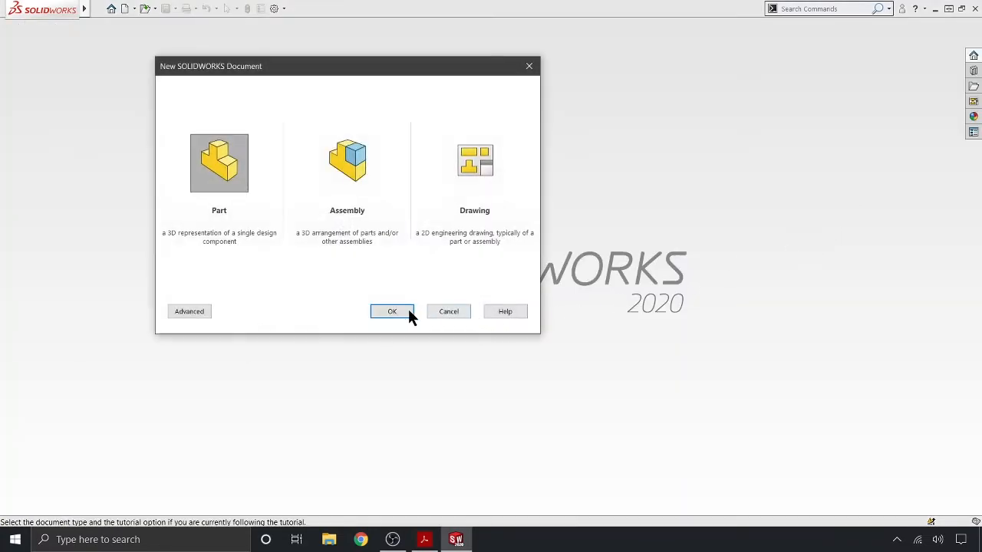
- Create a new part and start a sketch on its Top Plane
left_click(388, 312)
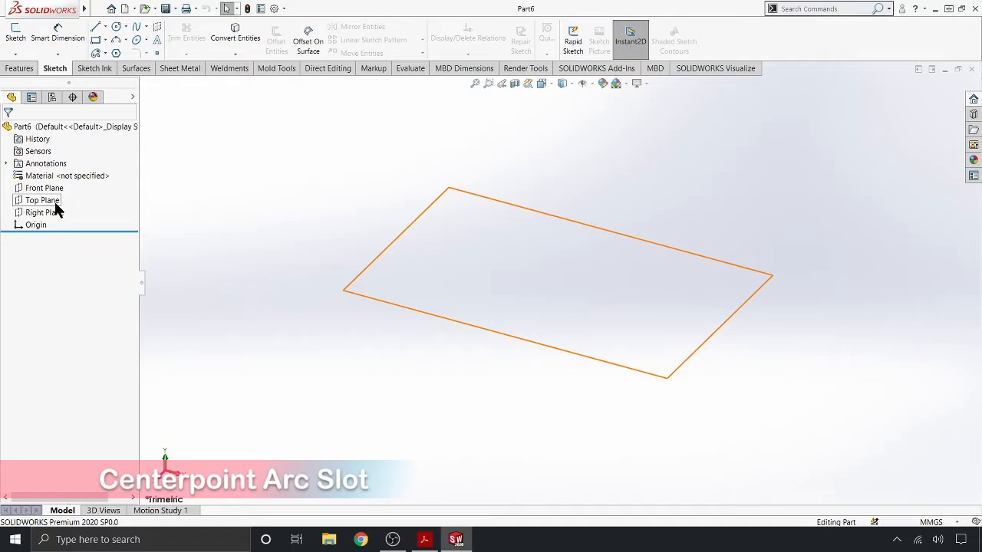
right_click(55, 206)
left_click(61, 191)
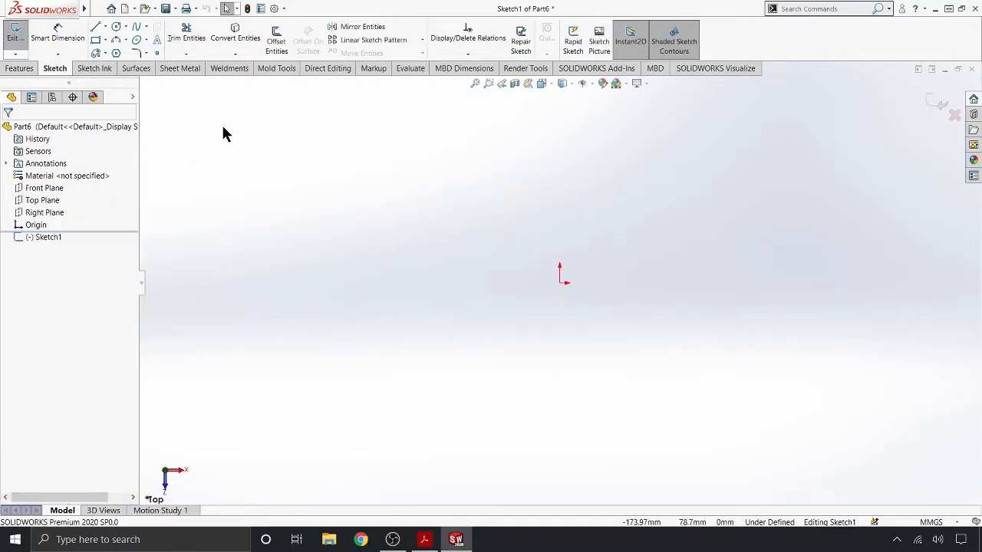
- Sketch a centerpoint arc slot centred on the origin, about 71 mm centreline radius, 107° sweep and 37 mm wide, starting horizontally beside the origin
left_click(105, 53)
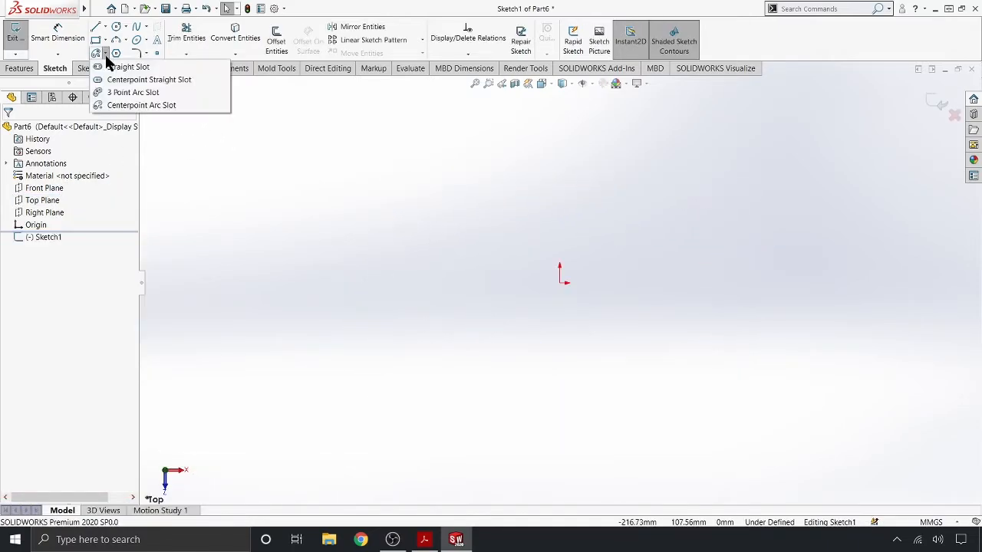
left_click(128, 106)
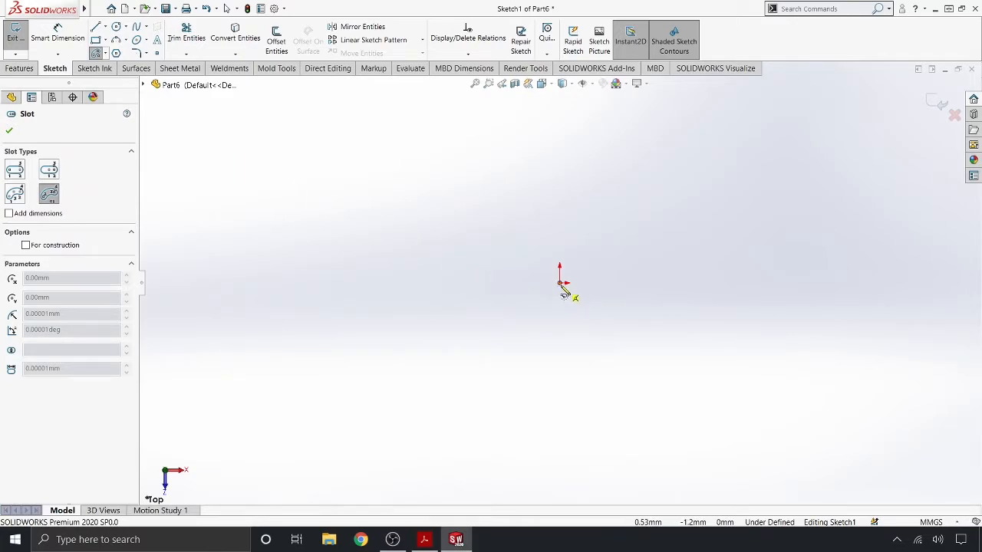
left_click(561, 285)
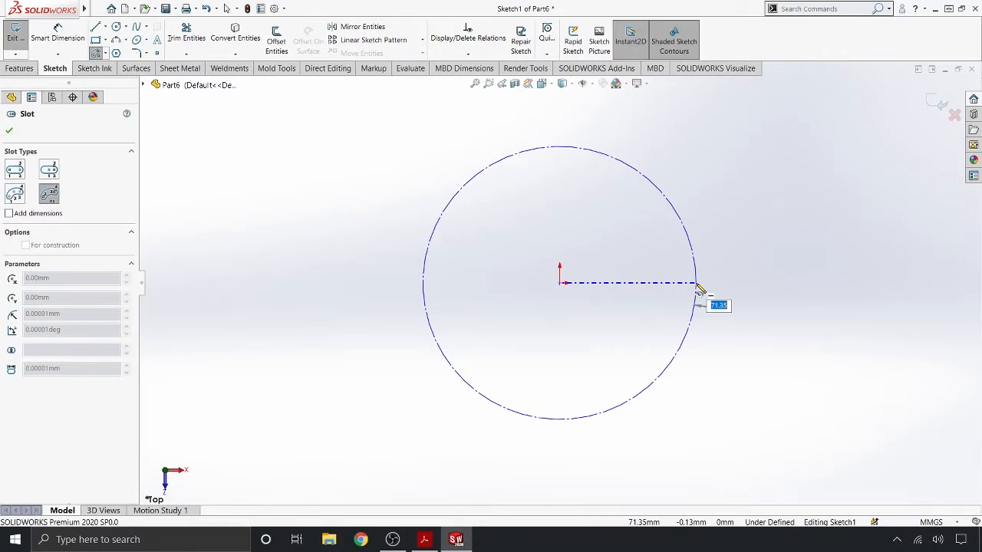
left_click(699, 288)
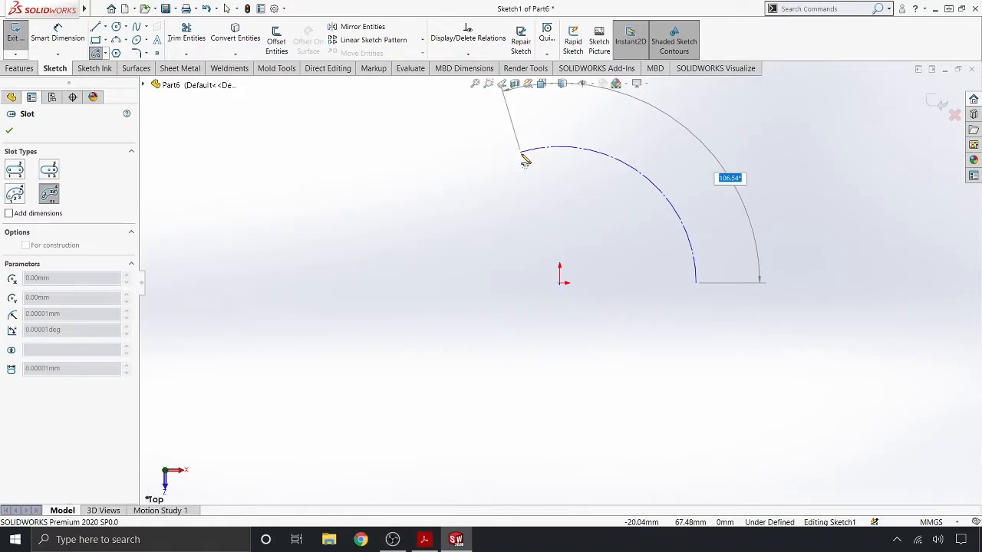
left_click(520, 153)
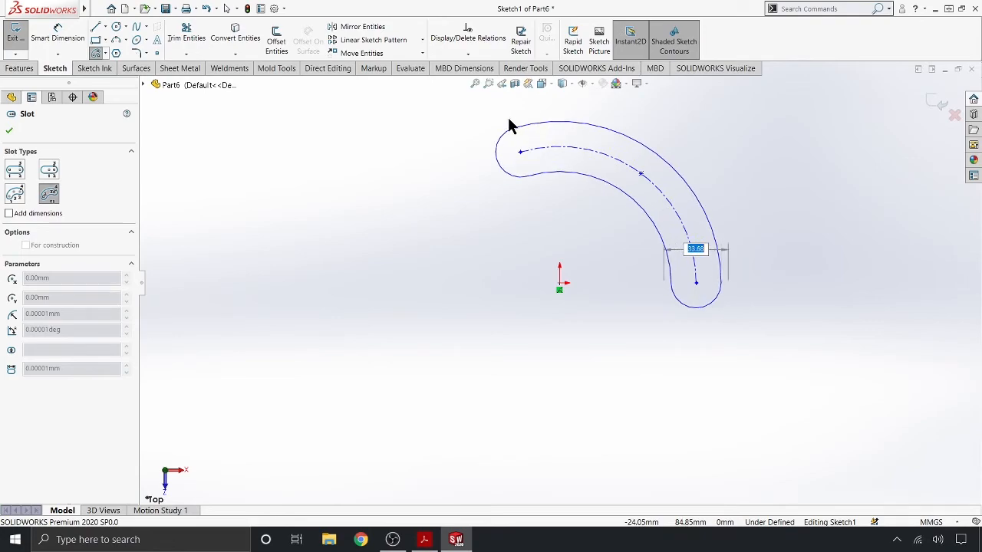
left_click(512, 127)
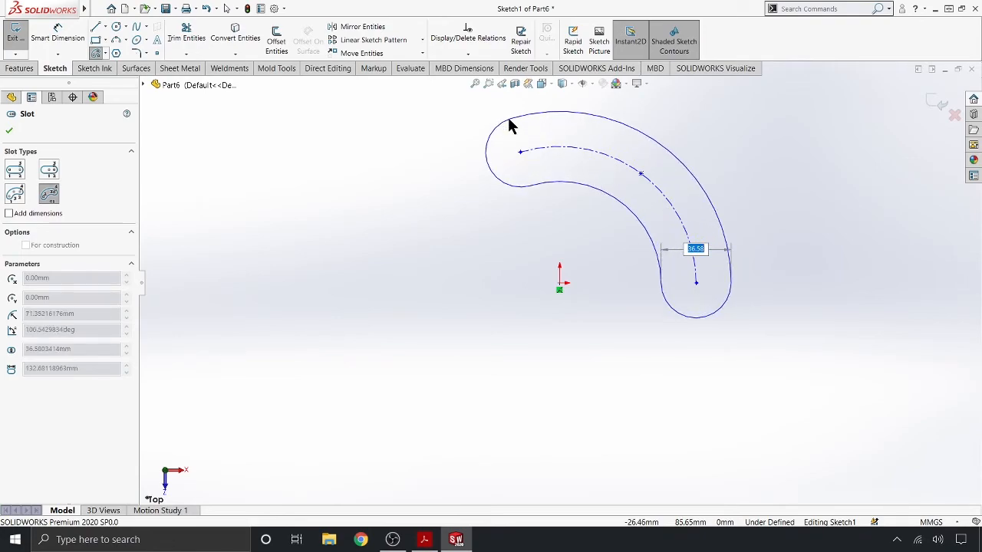
left_click(511, 127)
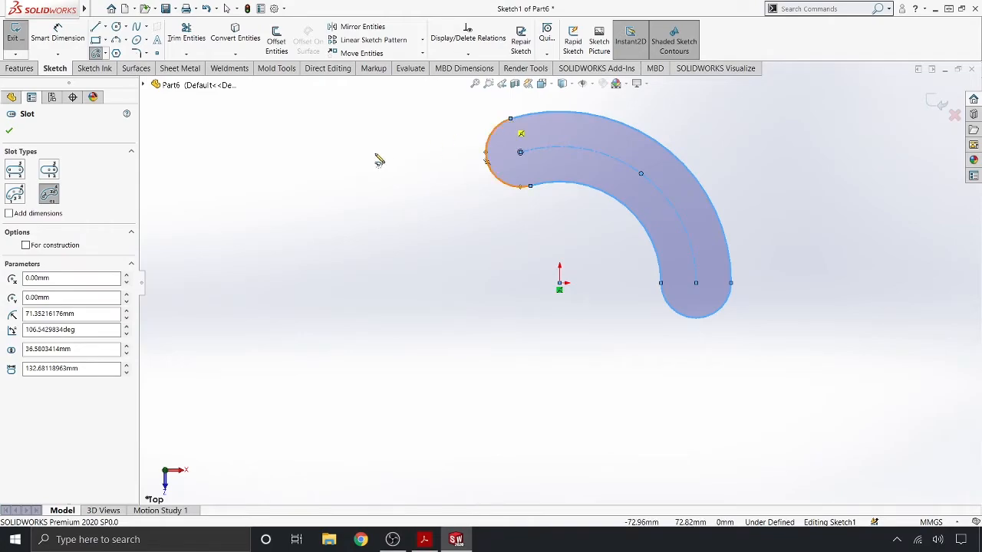
left_click(9, 132)
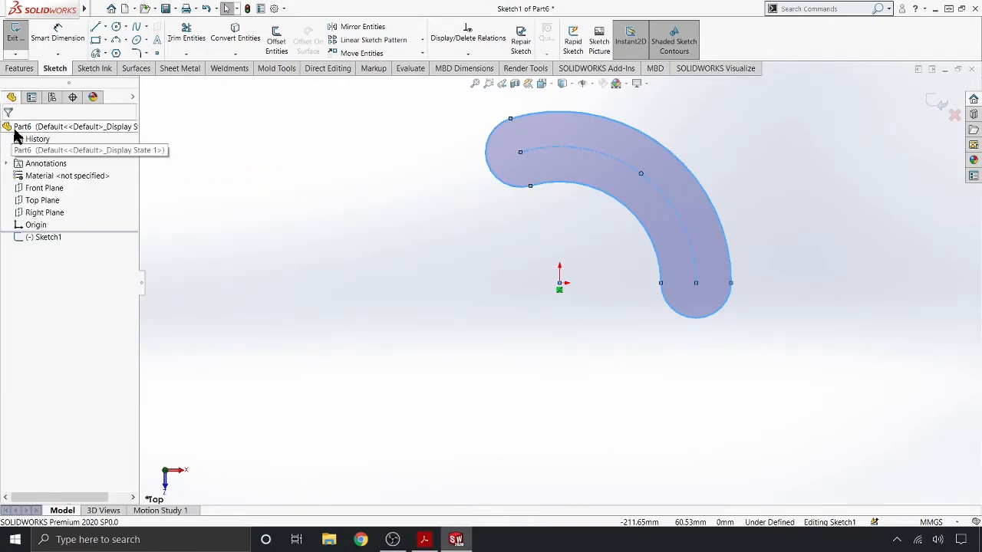
- Dimension the radius of the arc slot's centreline and set it to 47.97 mm
left_click(58, 38)
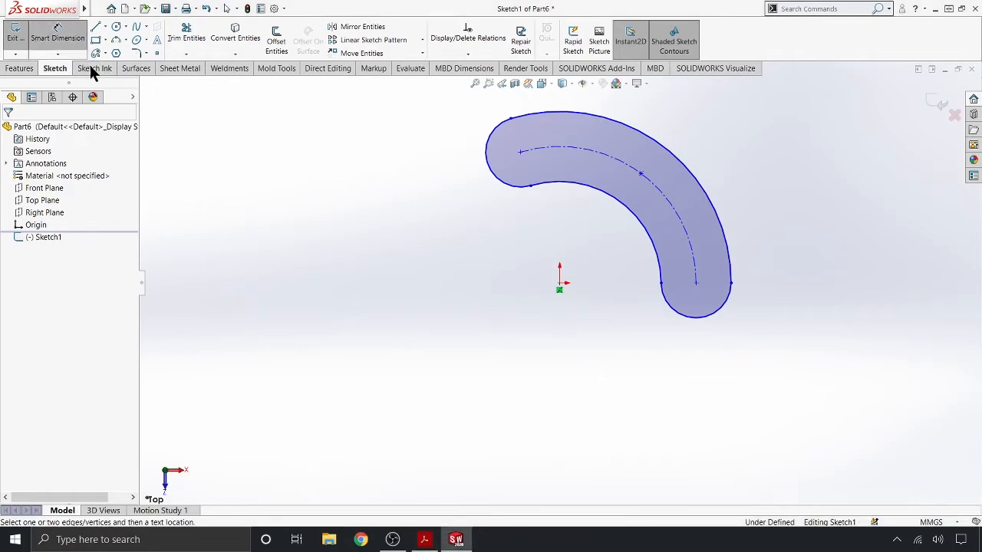
key("f")
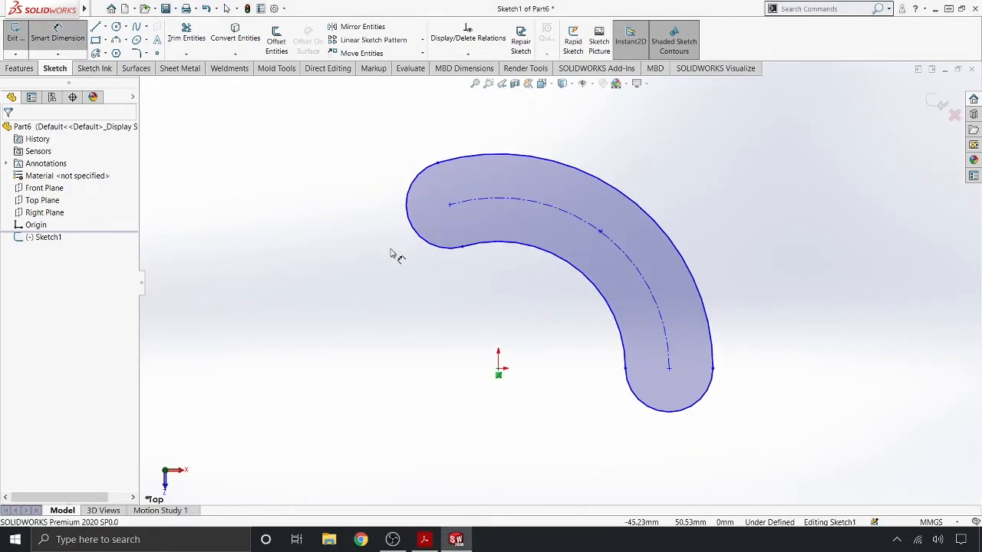
left_click(536, 209)
left_click(533, 301)
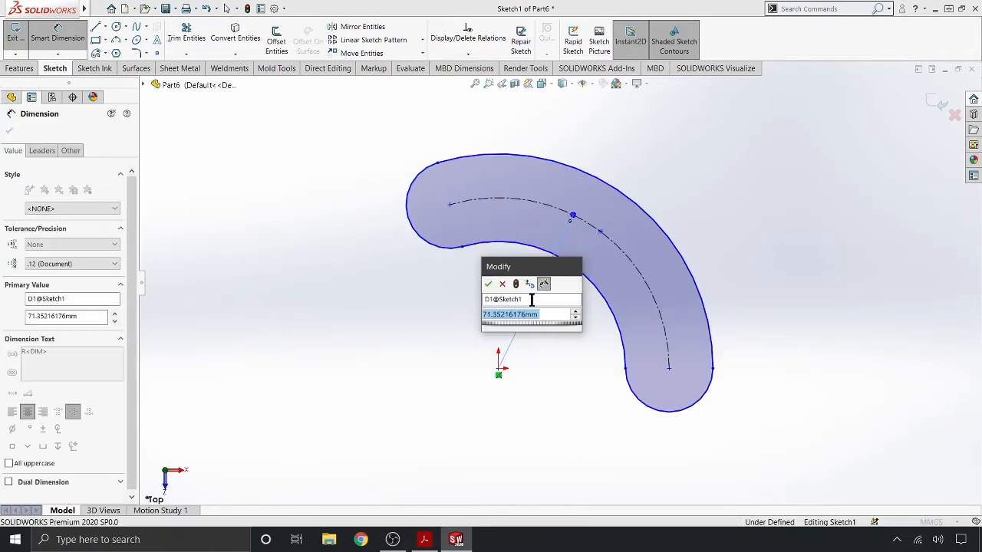
type("47")
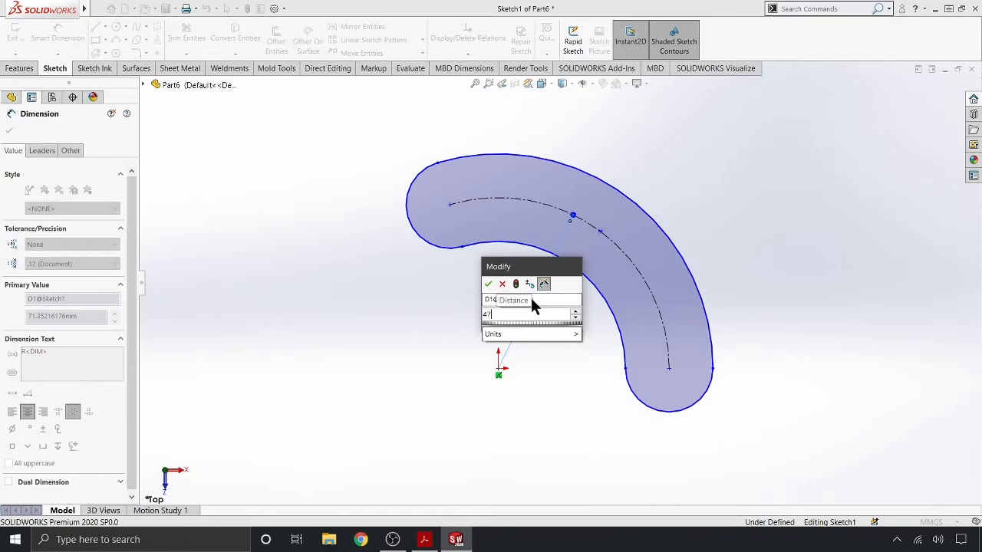
type(".97")
key("Return")
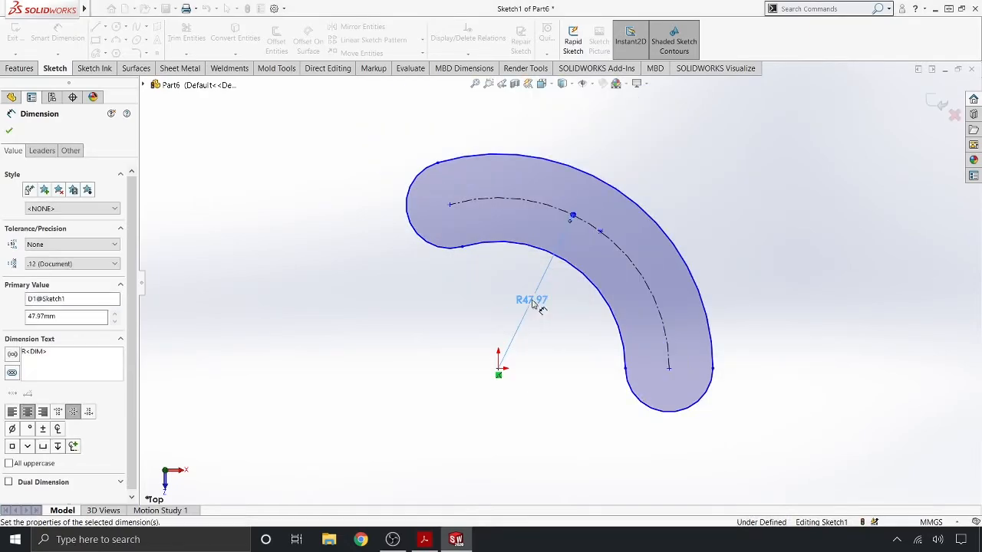
- Dimension the radius of the slot's rounded end level with the origin and set it to 16 mm
left_click(696, 408)
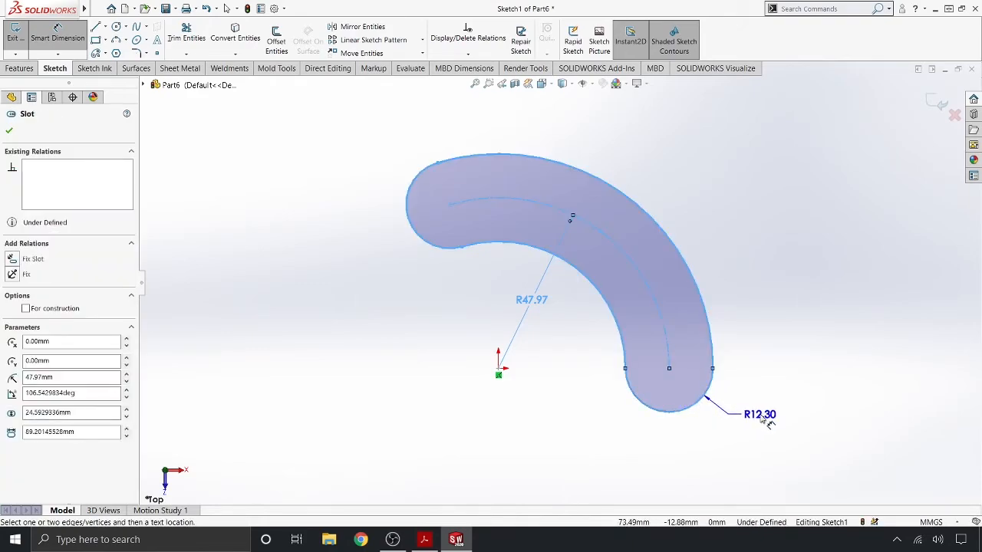
left_click(766, 420)
type("16")
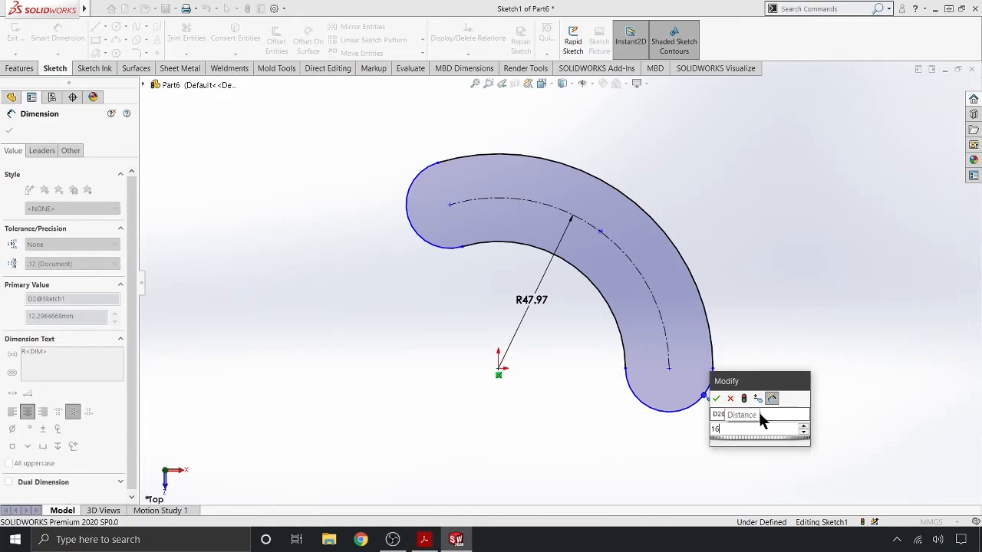
key("Return")
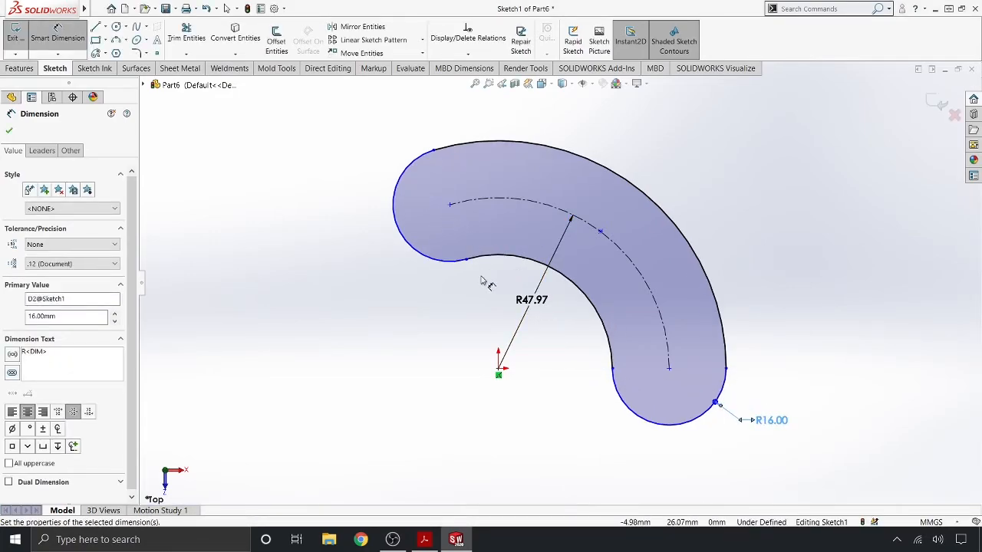
- Draw a centerline at each end of the slot, from the end's centre point to the corner where it meets the outer arc
left_click(105, 27)
left_click(104, 49)
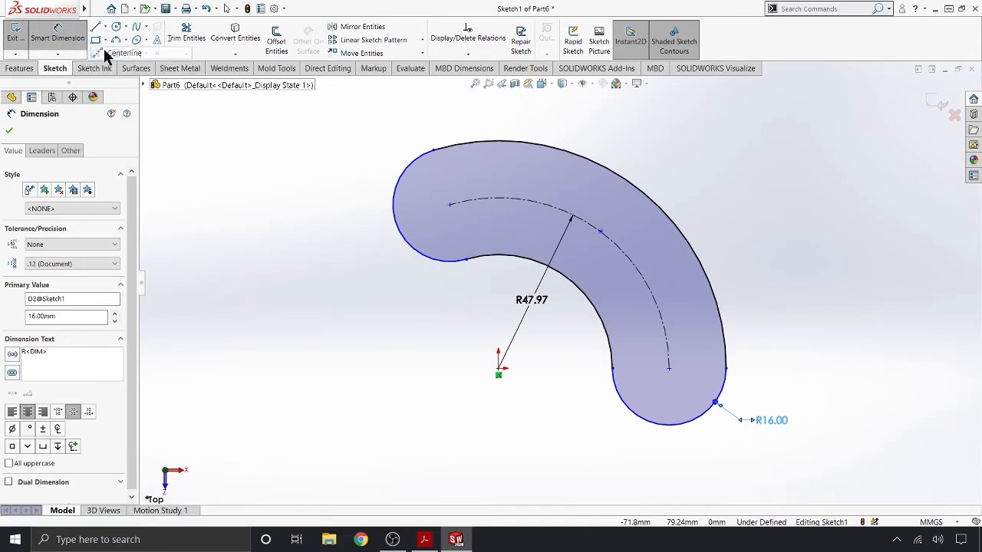
left_click(451, 207)
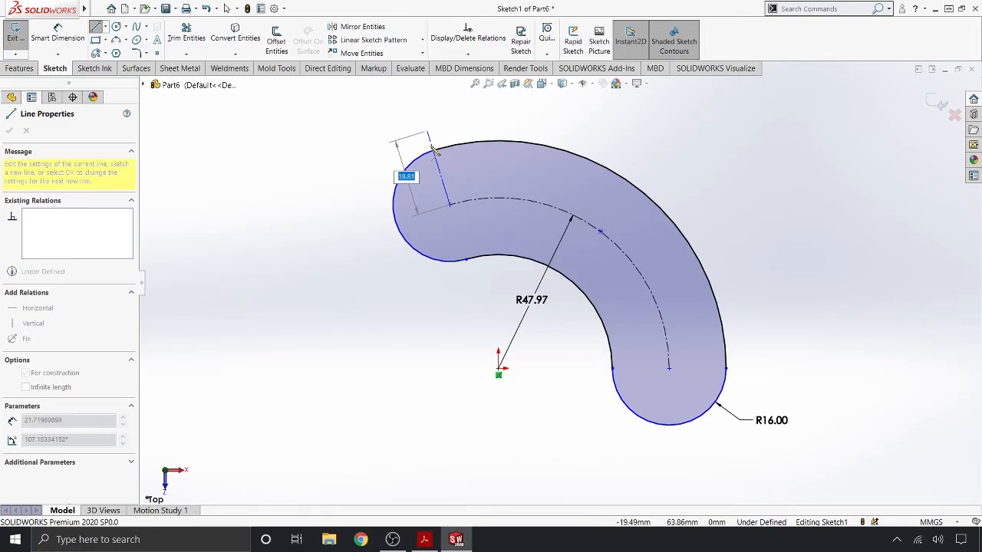
left_click(434, 152)
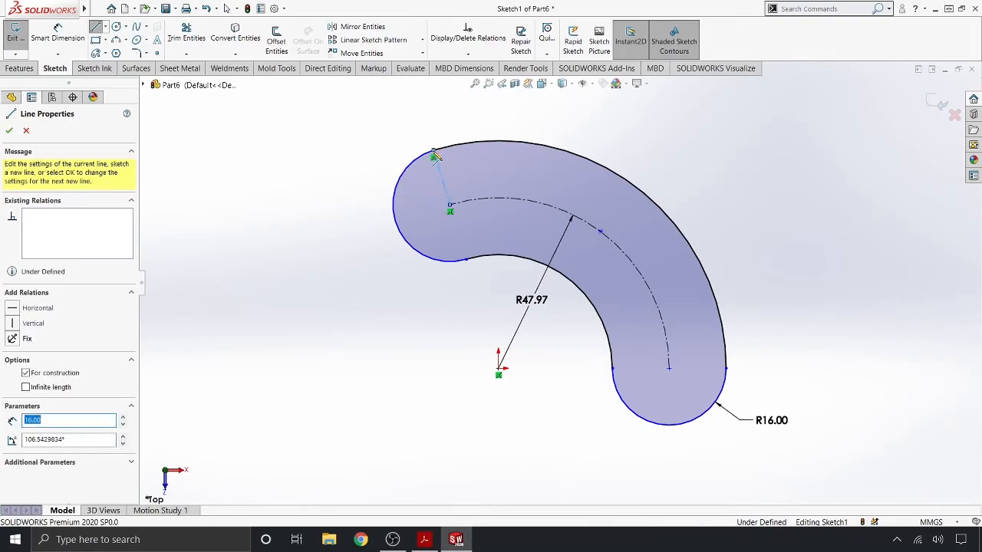
left_click(668, 369)
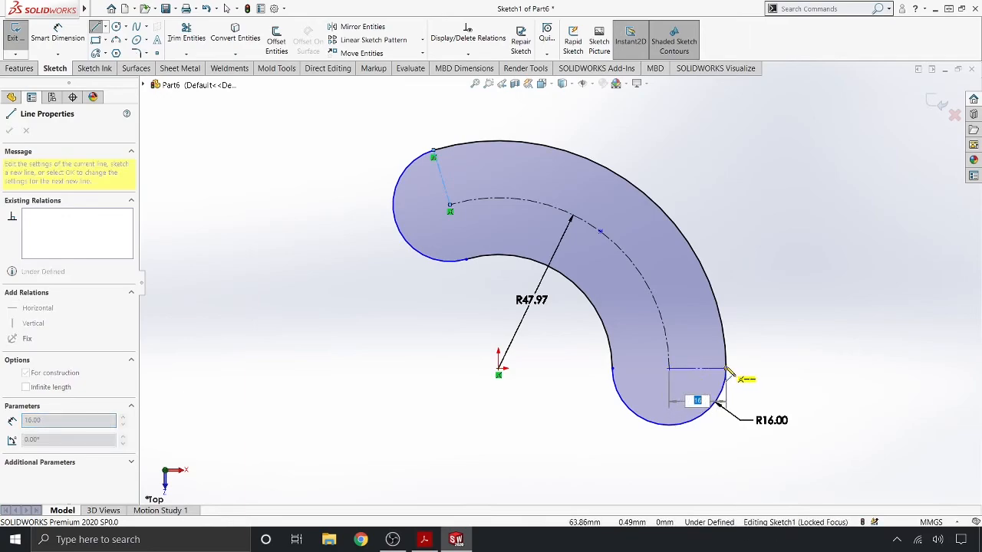
left_click(726, 369)
key("Escape")
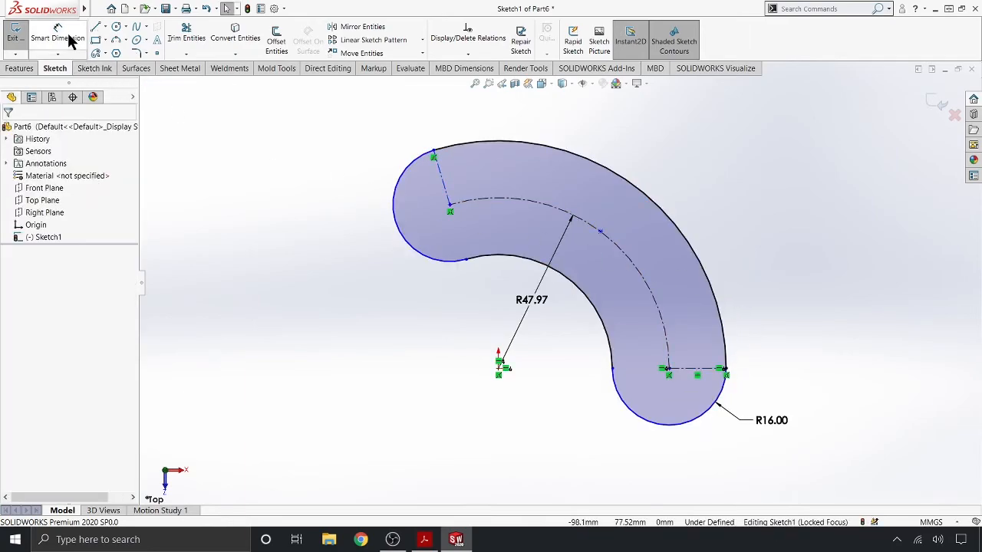
- Dimension the angle between the two end centerlines and set it to 127.28°
left_click(58, 36)
left_click(447, 188)
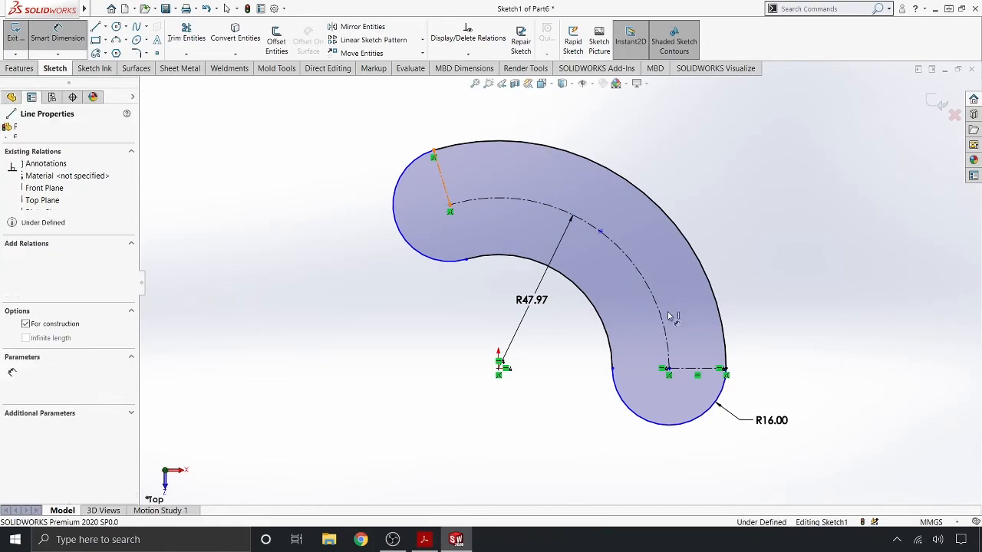
left_click(718, 369)
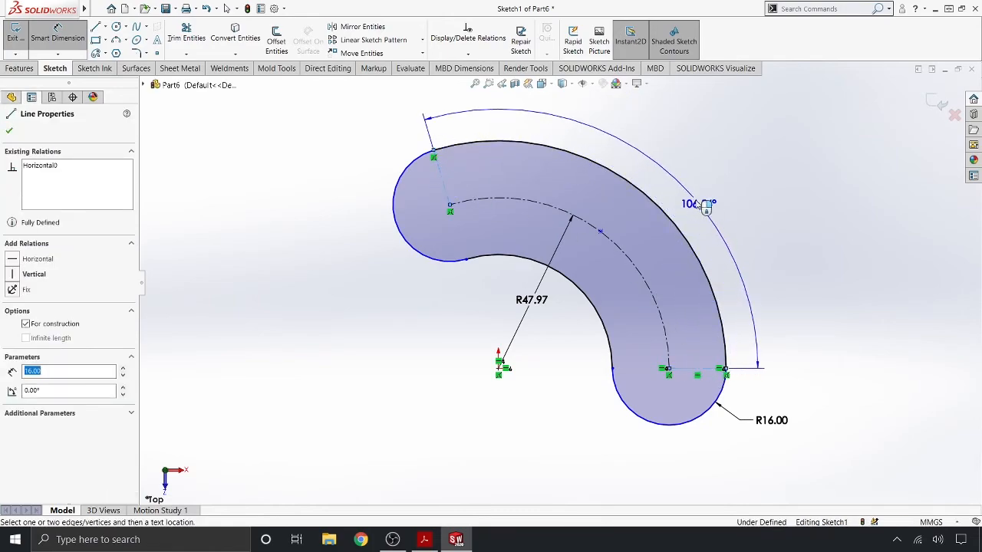
left_click(691, 192)
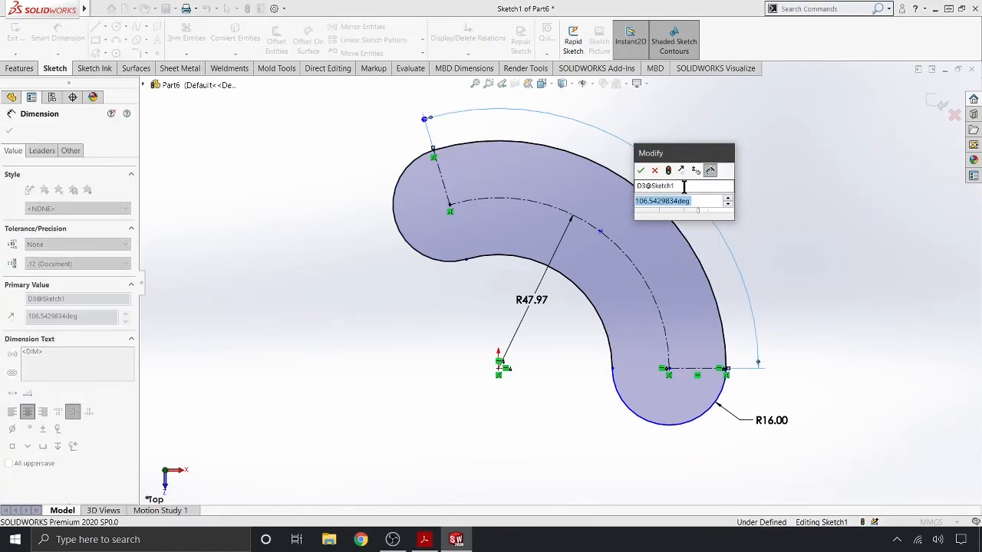
type("127.28")
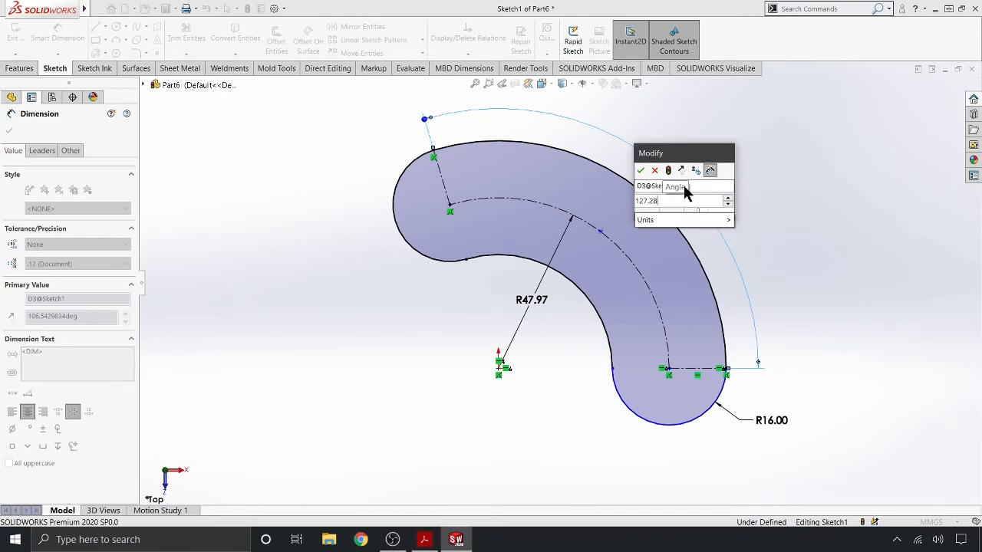
key("Return")
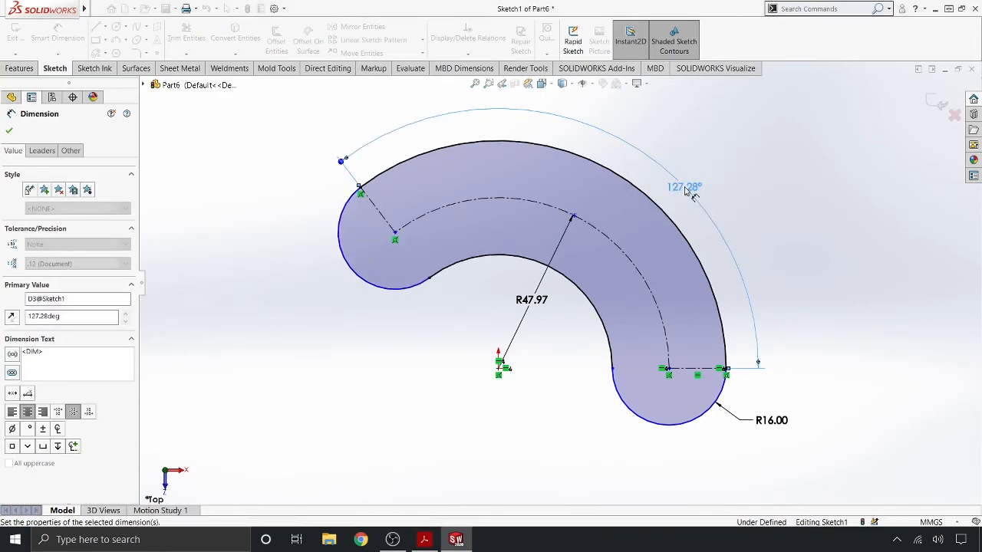
left_click(9, 131)
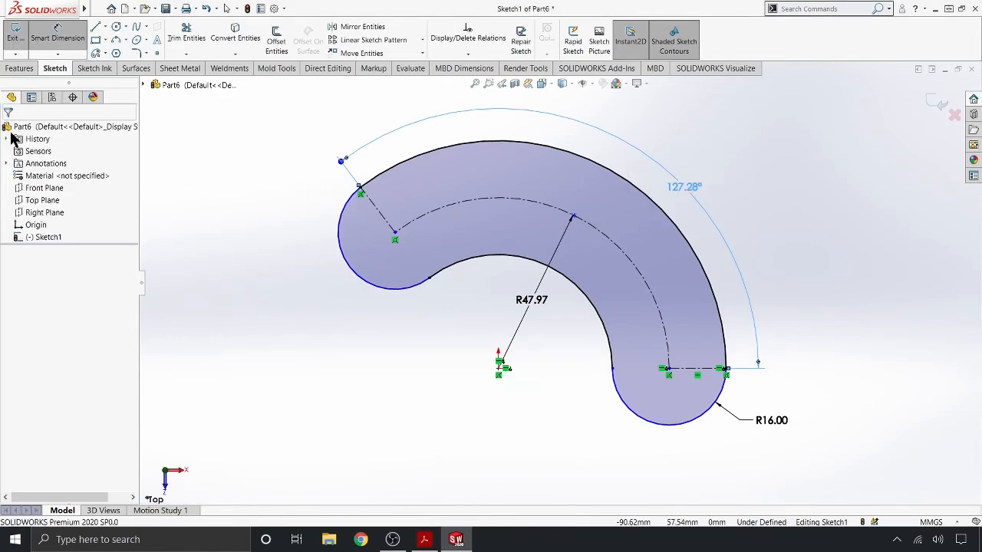